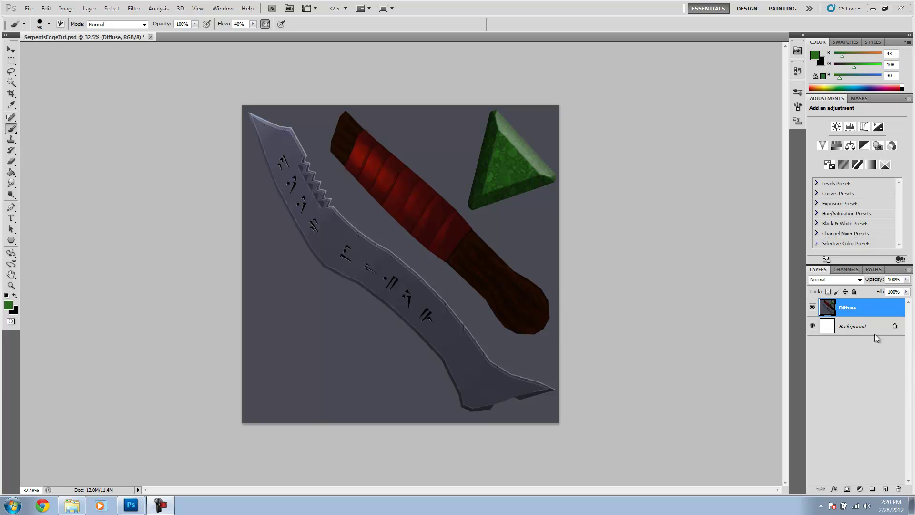
Load the Diffuse layer of SerpentsEdgeTut.psd as a pixel selection.
{"action": "left_click", "coordinate": [831, 299], "text": "ctrl"}
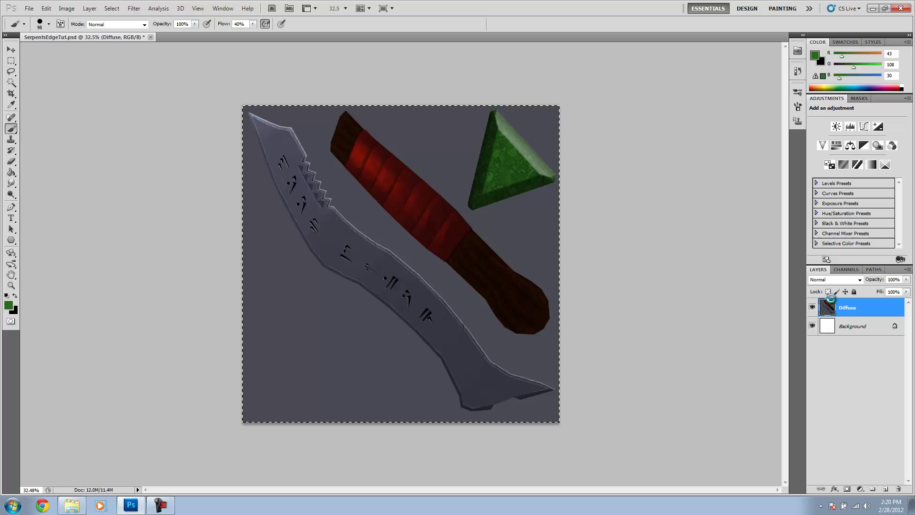
Launch CrazyBump from the desktop and open the sword texture from the clipboard.
{"action": "left_click", "coordinate": [872, 9]}
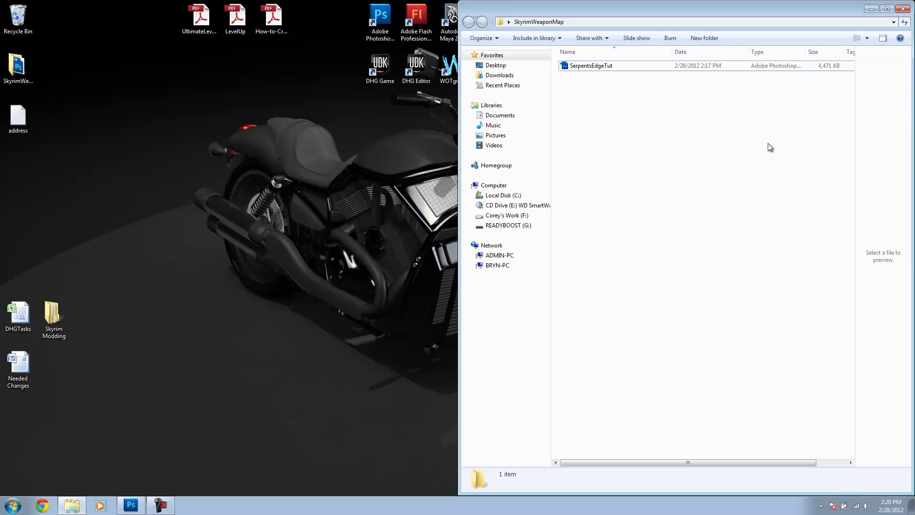
{"action": "left_click", "coordinate": [873, 9]}
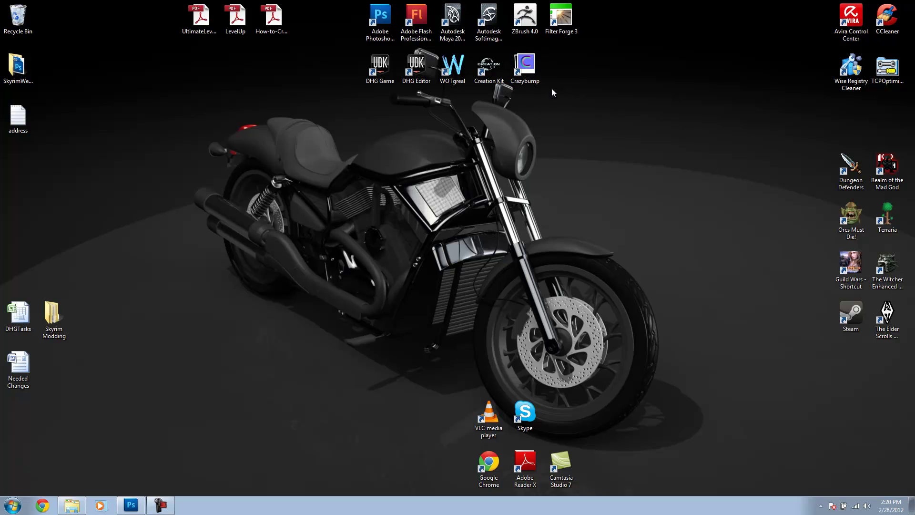
{"action": "left_click_drag", "start_coordinate": [555, 96], "coordinate": [503, 48]}
{"action": "left_click", "coordinate": [540, 83]}
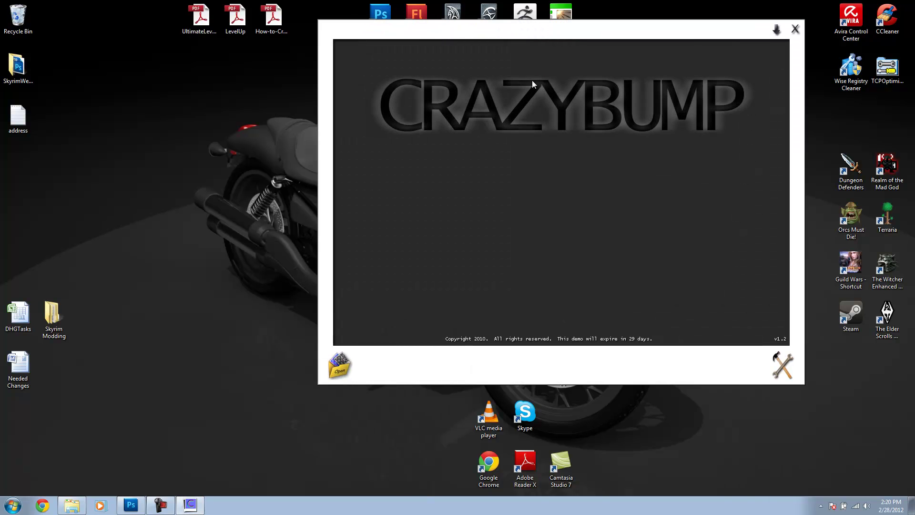
{"action": "left_click", "coordinate": [351, 358]}
{"action": "left_click", "coordinate": [410, 245]}
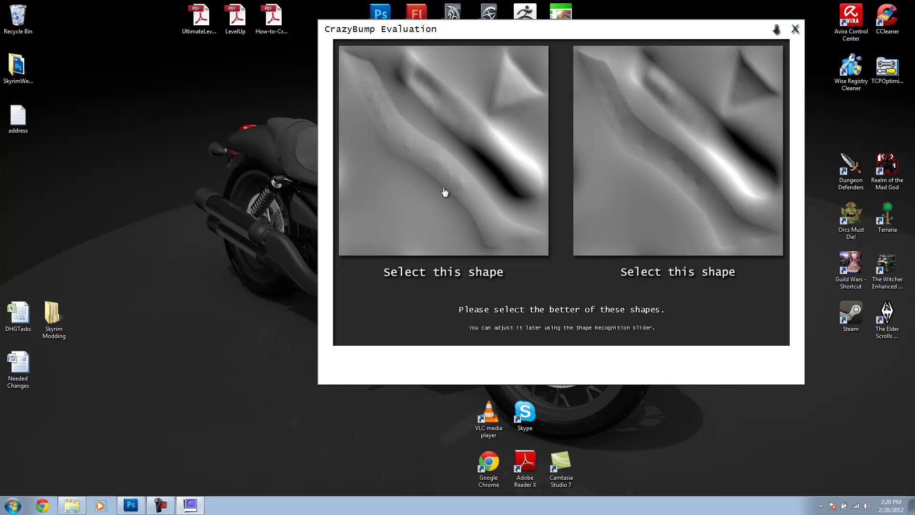
Pick the right-hand shape interpretation and inspect the blade in the 3D preview.
{"action": "left_click", "coordinate": [686, 196]}
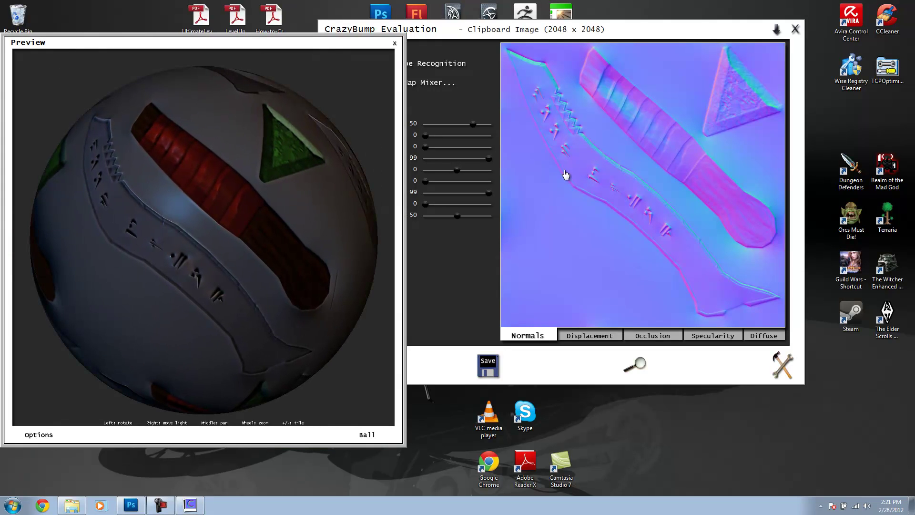
{"action": "left_click_drag", "start_coordinate": [191, 207], "coordinate": [214, 206]}
{"action": "scroll", "coordinate": [214, 206], "scroll_direction": "up", "scroll_amount": 5}
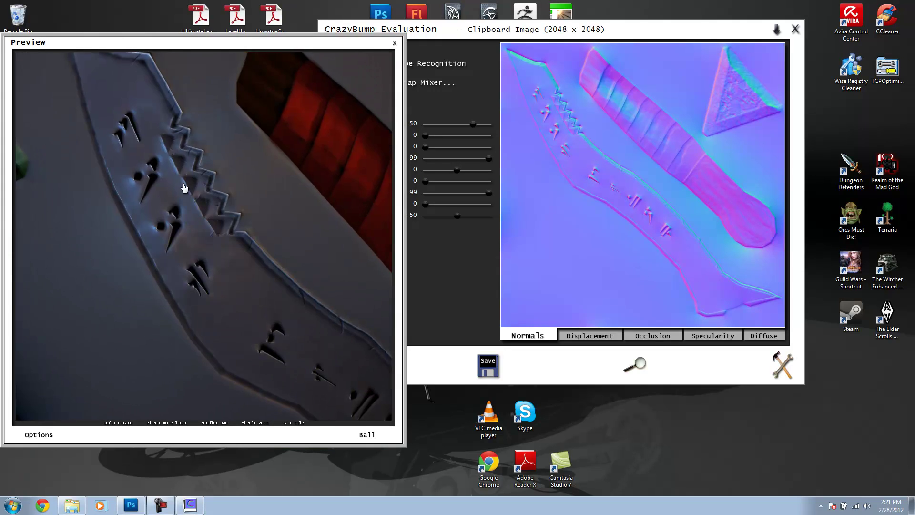
Preview the texture on a Box mesh and set normal map Intensity to 30.
{"action": "left_click", "coordinate": [367, 434]}
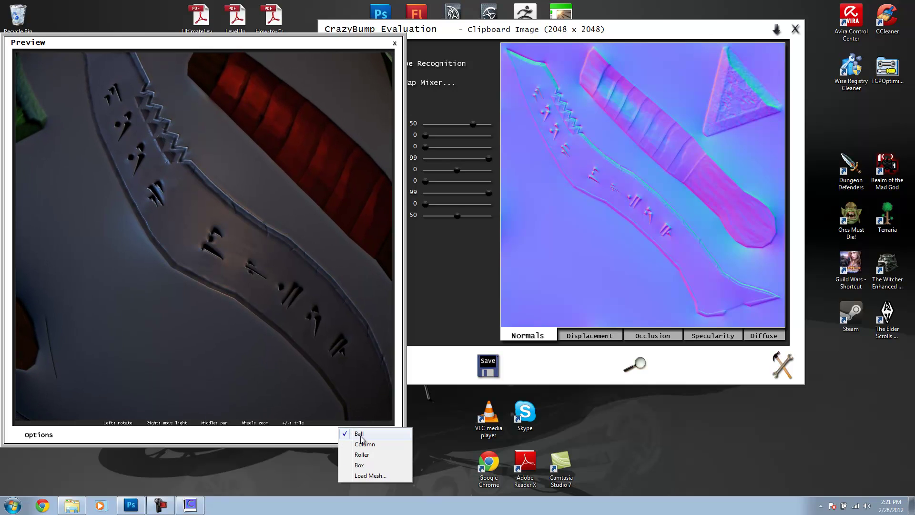
{"action": "left_click", "coordinate": [361, 466]}
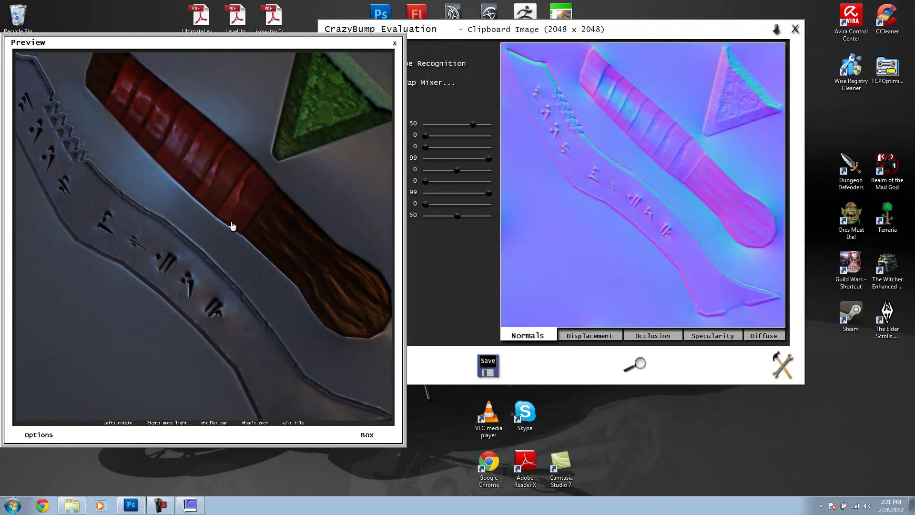
{"action": "mouse_move", "coordinate": [237, 228]}
{"action": "left_mouse_down"}
{"action": "mouse_move", "coordinate": [266, 257]}
{"action": "mouse_move", "coordinate": [252, 229]}
{"action": "mouse_move", "coordinate": [186, 213]}
{"action": "mouse_move", "coordinate": [227, 216]}
{"action": "mouse_move", "coordinate": [242, 261]}
{"action": "mouse_move", "coordinate": [245, 245]}
{"action": "mouse_move", "coordinate": [210, 229]}
{"action": "mouse_move", "coordinate": [253, 231]}
{"action": "mouse_move", "coordinate": [251, 223]}
{"action": "mouse_move", "coordinate": [235, 256]}
{"action": "mouse_move", "coordinate": [196, 272]}
{"action": "mouse_move", "coordinate": [210, 286]}
{"action": "mouse_move", "coordinate": [257, 256]}
{"action": "left_mouse_up"}
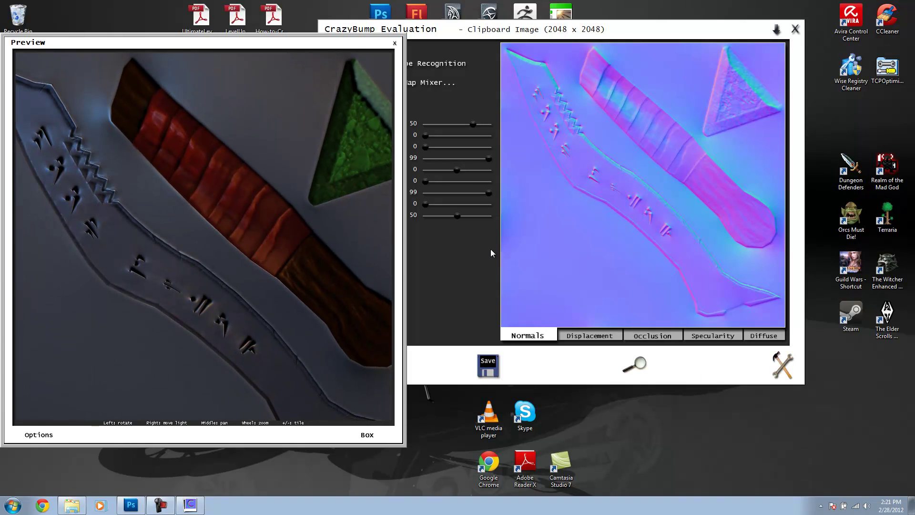
{"action": "left_click", "coordinate": [415, 123]}
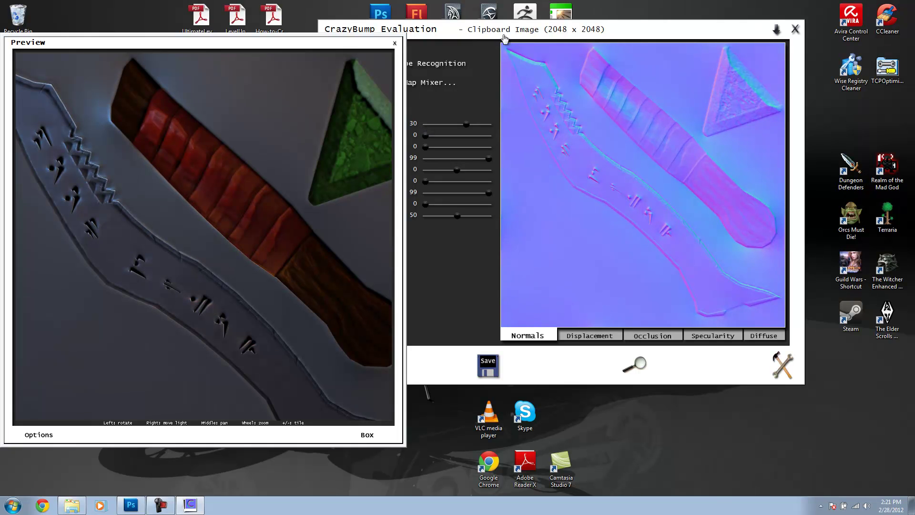
{"action": "left_click_drag", "start_coordinate": [504, 37], "coordinate": [599, 29]}
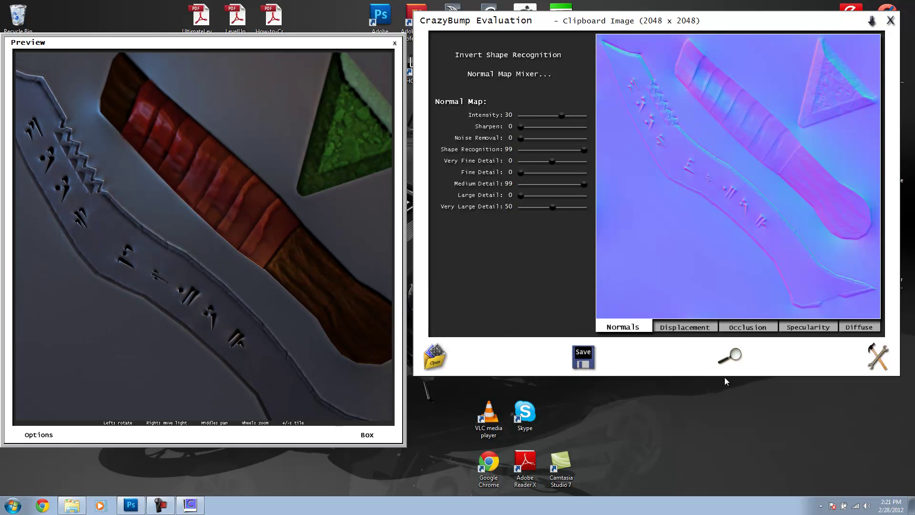
Set the occlusion map's Enhance Detail to 99 and Power to 40.
{"action": "left_click", "coordinate": [744, 329]}
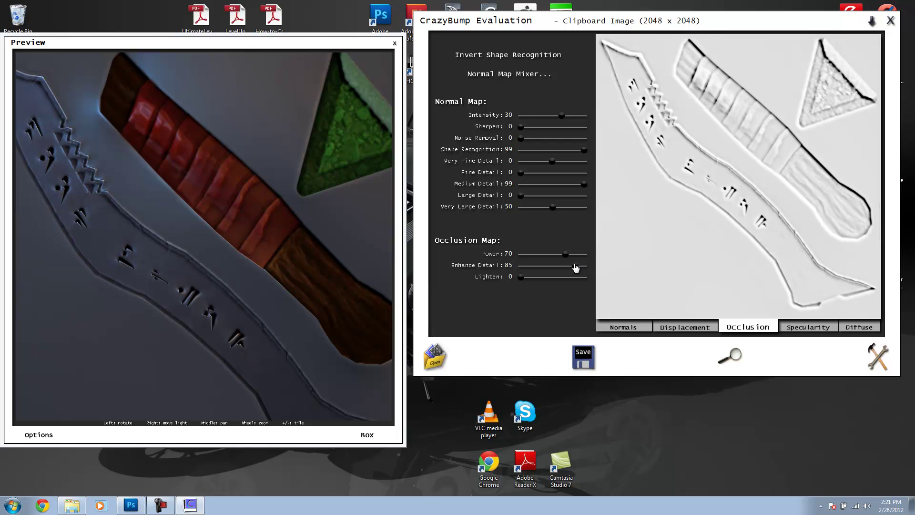
{"action": "left_click_drag", "start_coordinate": [576, 268], "coordinate": [584, 268]}
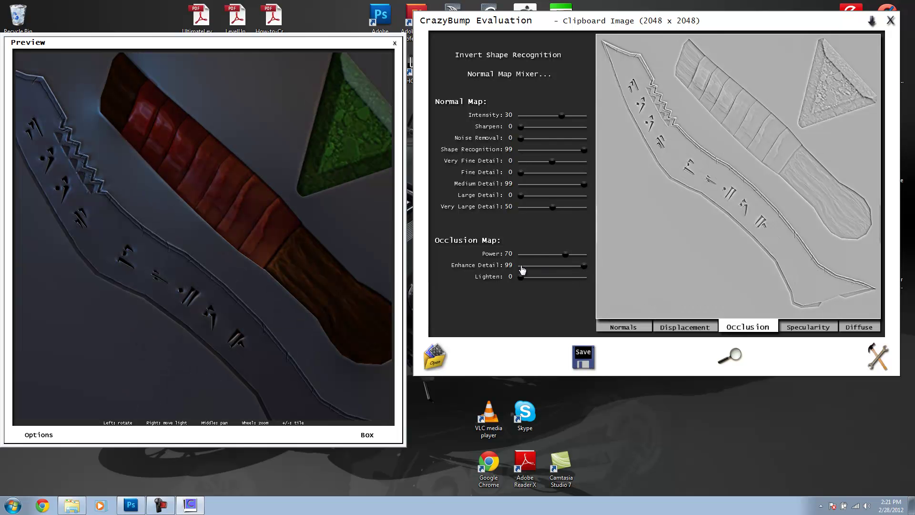
{"action": "left_click_drag", "start_coordinate": [569, 260], "coordinate": [548, 257]}
{"action": "scroll", "coordinate": [175, 217], "scroll_direction": "up", "scroll_amount": 5}
{"action": "scroll", "coordinate": [229, 244], "scroll_direction": "up", "scroll_amount": 3}
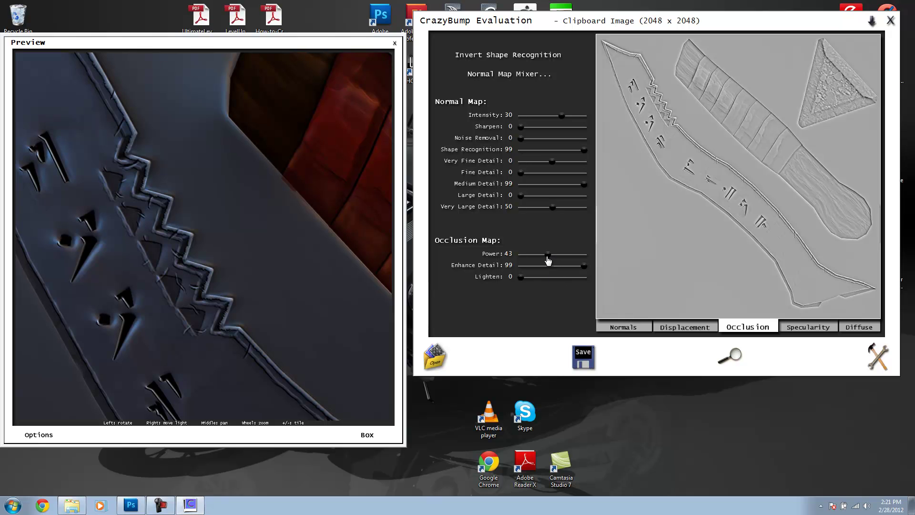
{"action": "left_click_drag", "start_coordinate": [547, 256], "coordinate": [538, 260]}
{"action": "left_click", "coordinate": [510, 253]}
{"action": "key", "text": "Return"}
Set the specularity map's Enhance Detail to 99 and lower its Contrast to 28.
{"action": "left_click", "coordinate": [813, 329]}
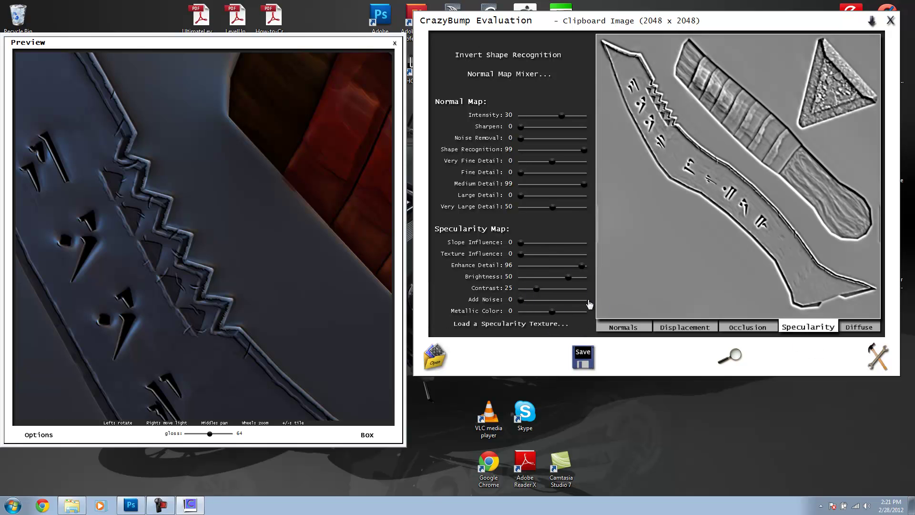
{"action": "left_click_drag", "start_coordinate": [582, 271], "coordinate": [591, 271]}
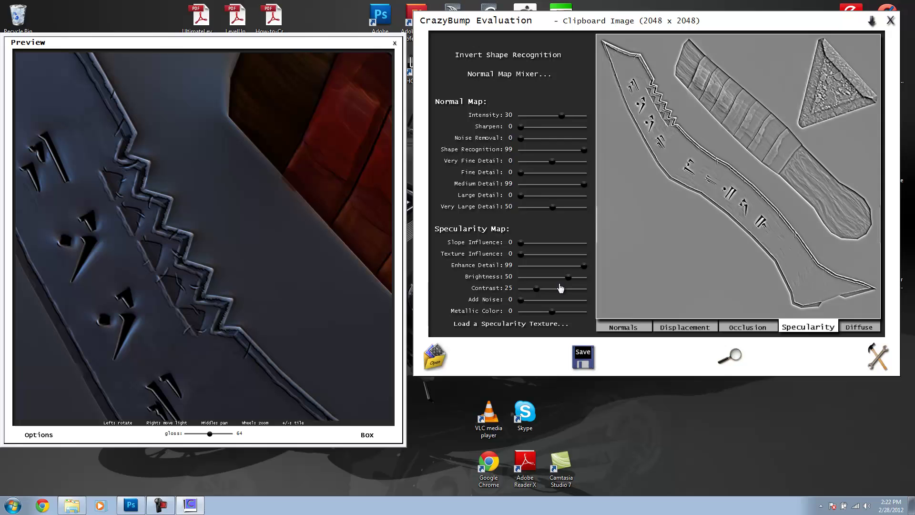
{"action": "left_click_drag", "start_coordinate": [537, 289], "coordinate": [564, 284]}
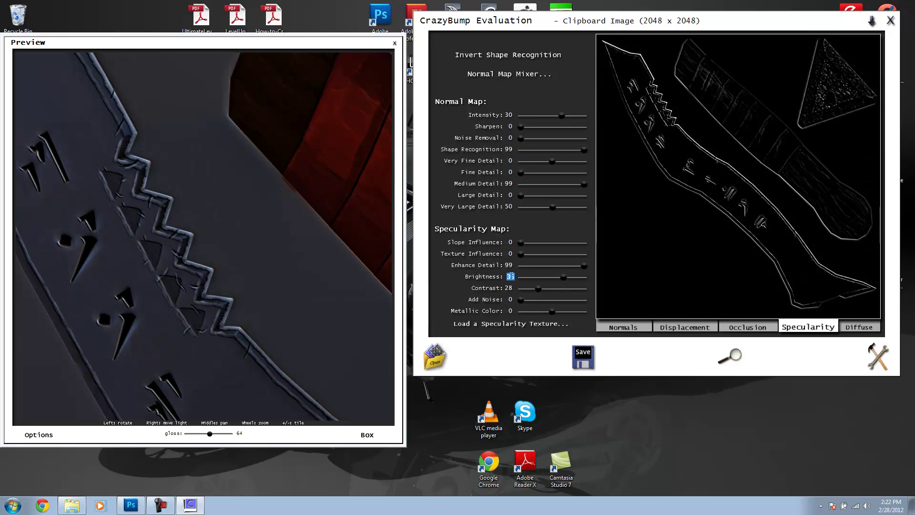
{"action": "type", "text": "30"}
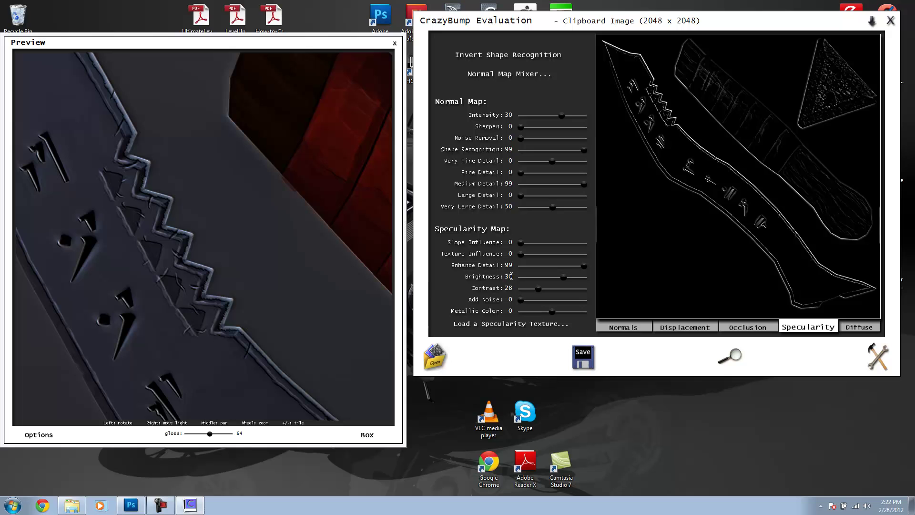
Set the specularity Brightness to 33 while checking the grip in the preview.
{"action": "left_click_drag", "start_coordinate": [147, 271], "coordinate": [113, 282]}
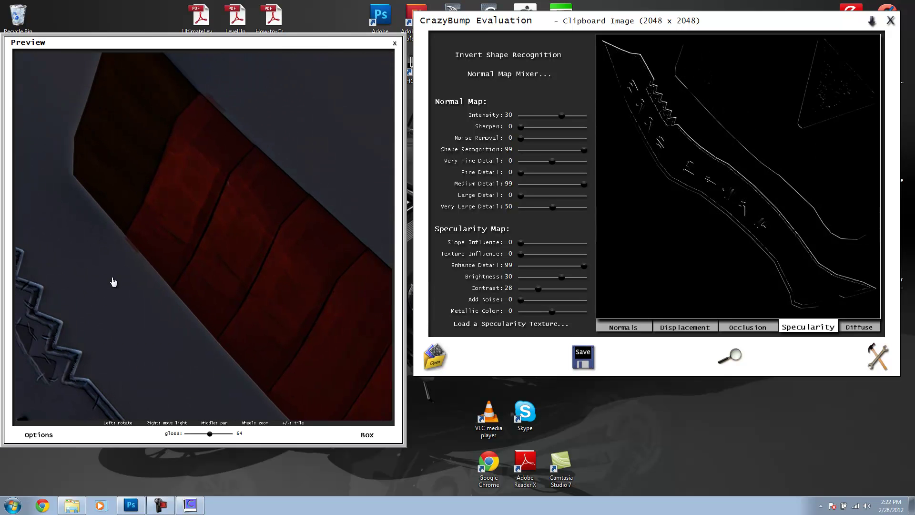
{"action": "left_click_drag", "start_coordinate": [195, 268], "coordinate": [203, 208]}
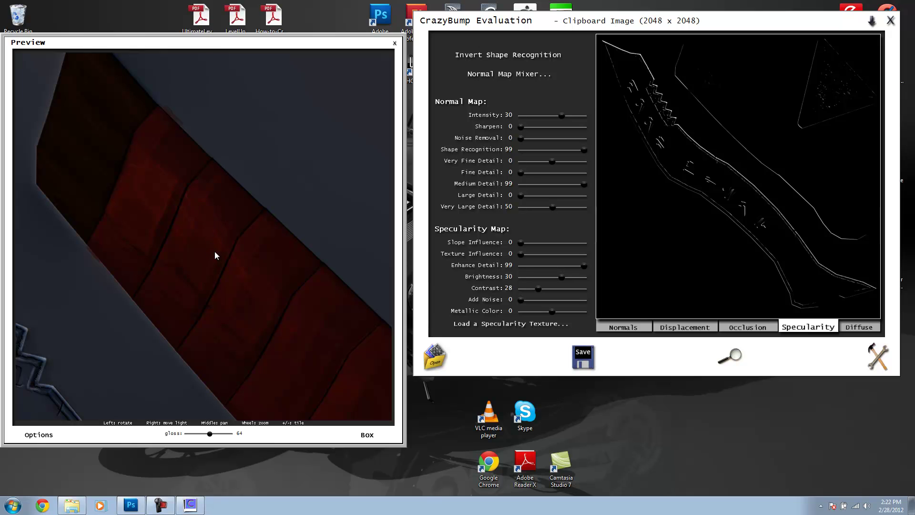
{"action": "double_click", "coordinate": [514, 276]}
{"action": "type", "text": "33"}
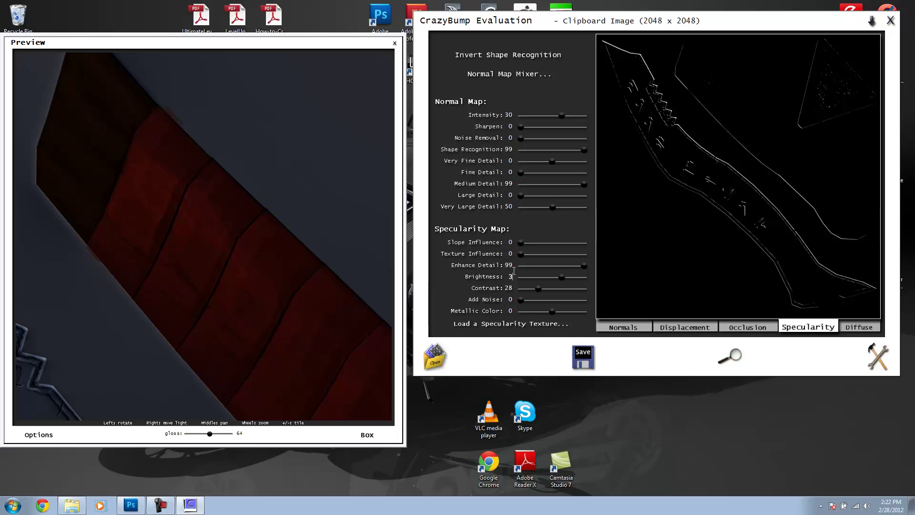
{"action": "key", "text": "Return"}
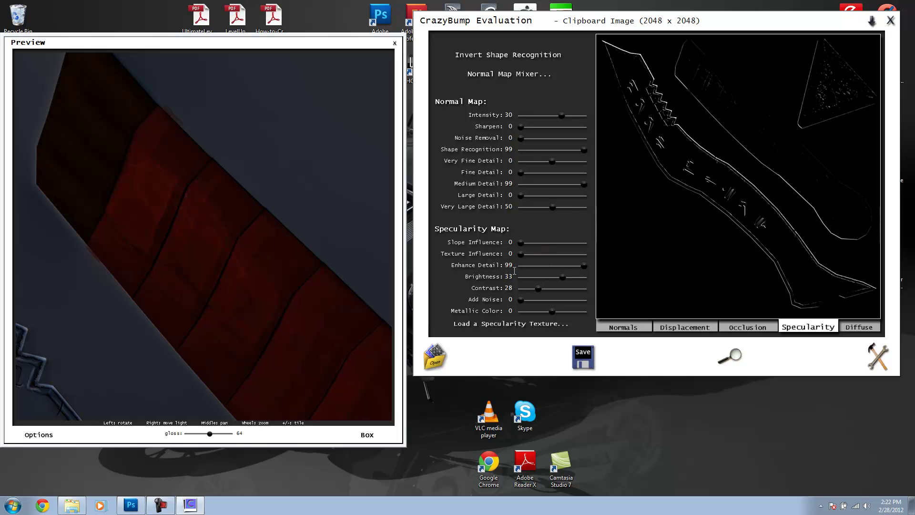
Copy the specularity map to the clipboard.
{"action": "left_click_drag", "start_coordinate": [376, 224], "coordinate": [265, 261]}
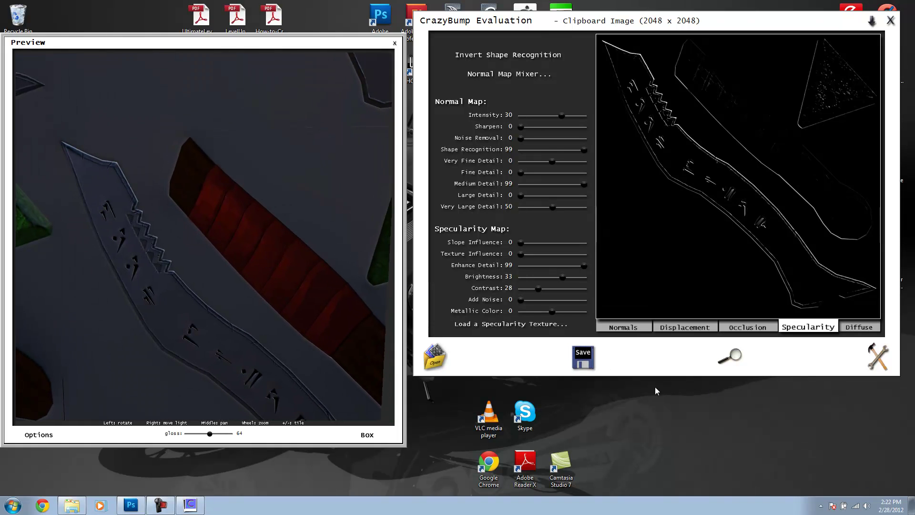
{"action": "left_click", "coordinate": [579, 366]}
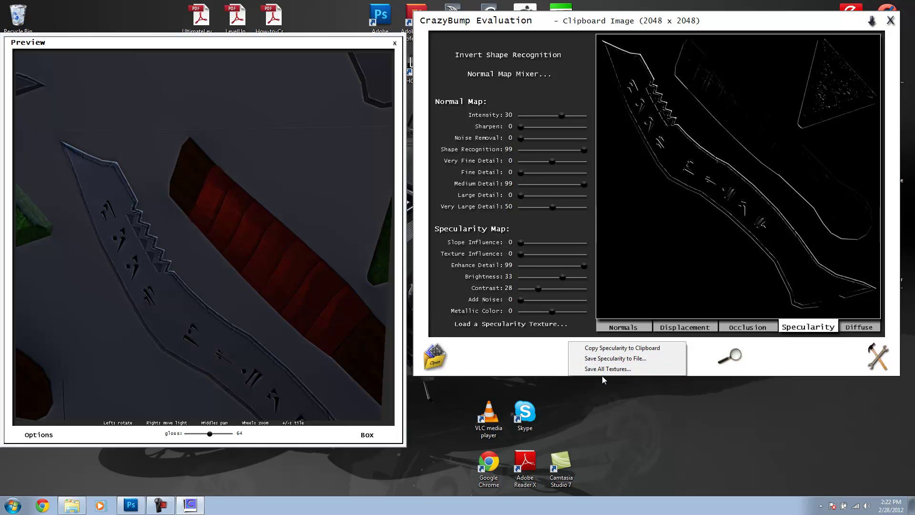
{"action": "left_click", "coordinate": [622, 350]}
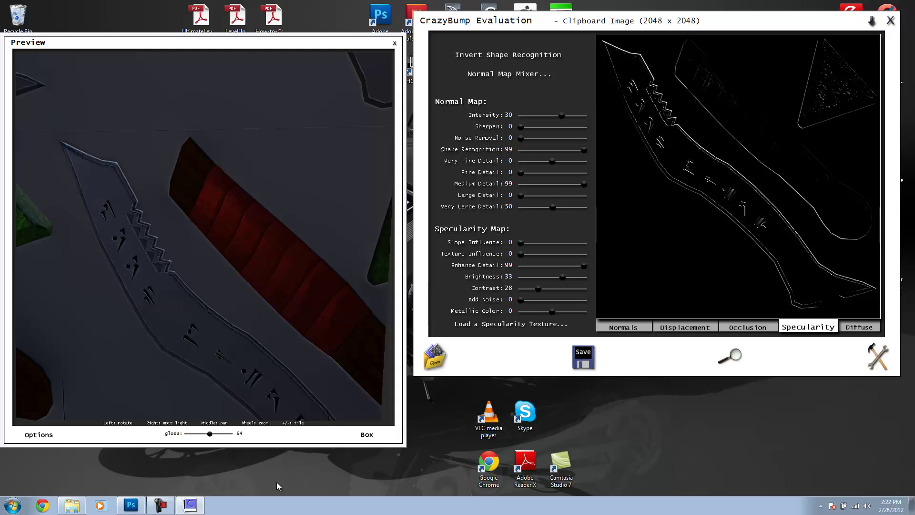
Paste the specularity map into Photoshop as a new layer named Spec.
{"action": "left_click", "coordinate": [131, 506]}
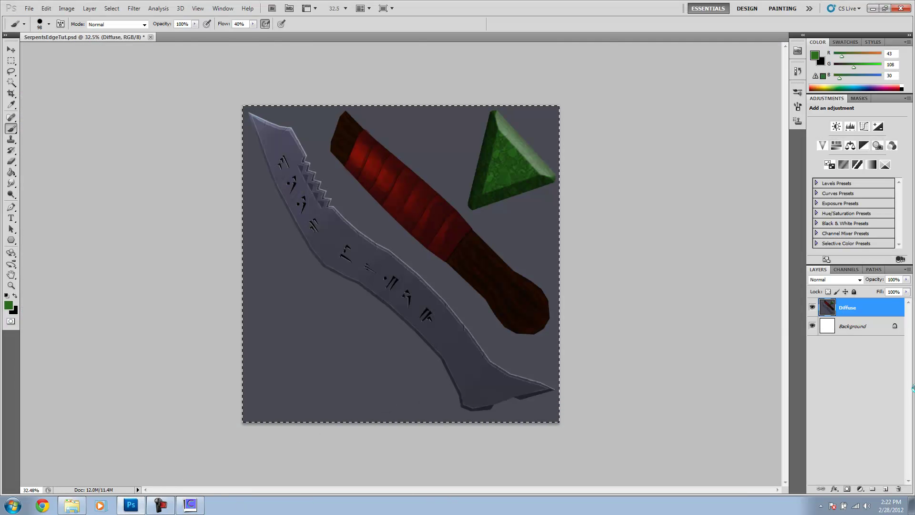
{"action": "key", "text": "ctrl+v"}
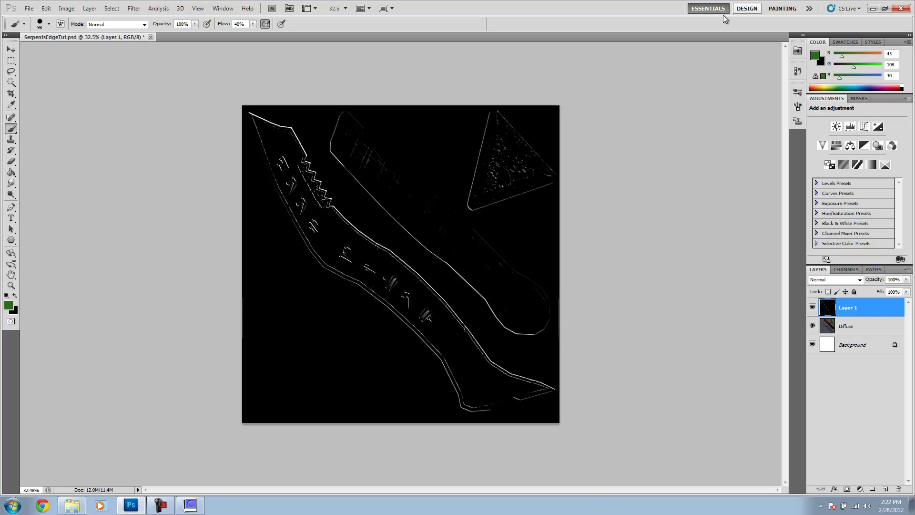
{"action": "double_click", "coordinate": [851, 312]}
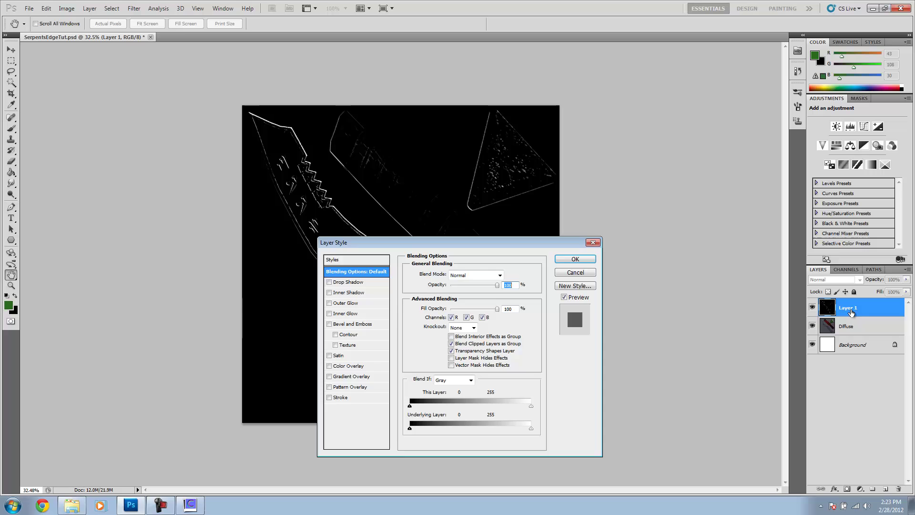
{"action": "key", "text": "Escape"}
{"action": "double_click", "coordinate": [858, 308]}
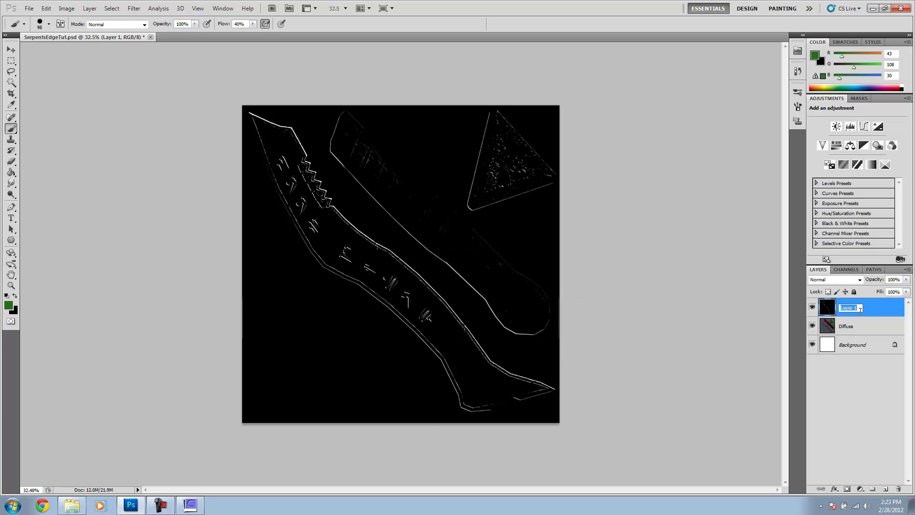
{"action": "type", "text": "Spec"}
{"action": "key", "text": "Return"}
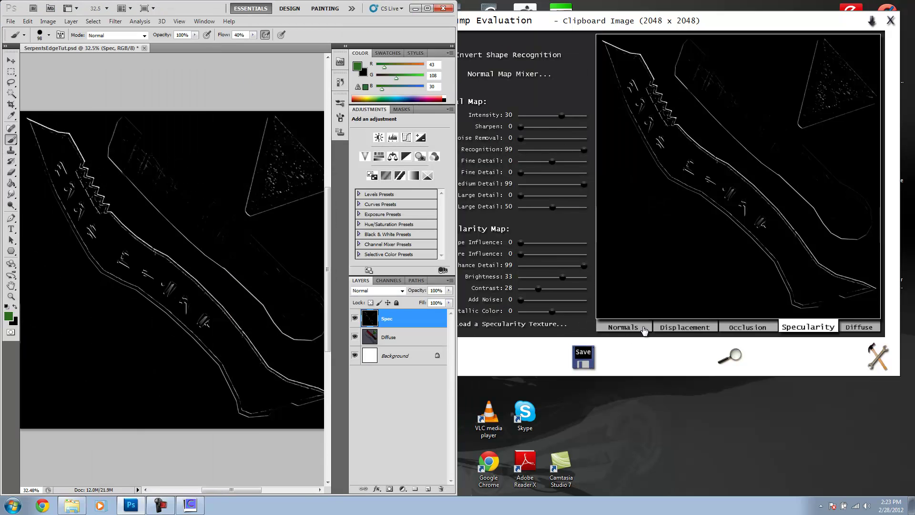
Copy the normal map to the clipboard from CrazyBump's Normals view.
{"action": "left_click", "coordinate": [729, 355]}
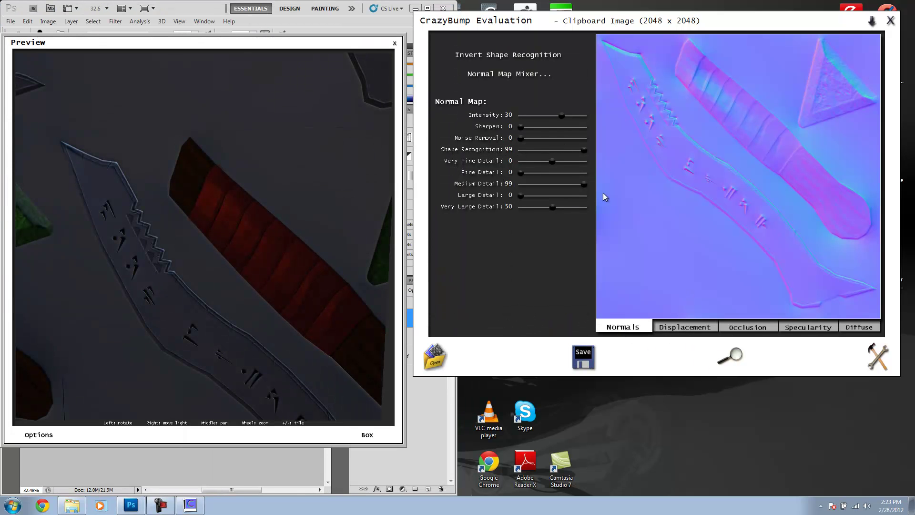
{"action": "left_click", "coordinate": [395, 44]}
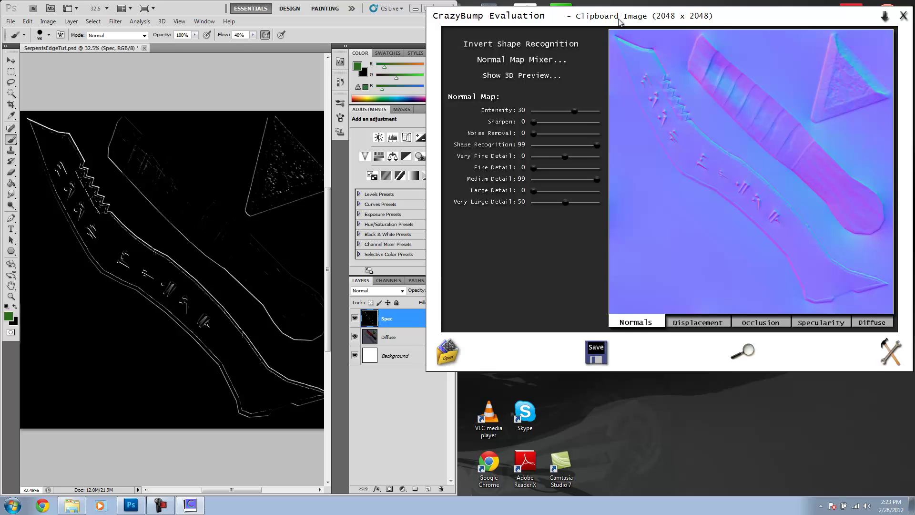
{"action": "left_click", "coordinate": [595, 353]}
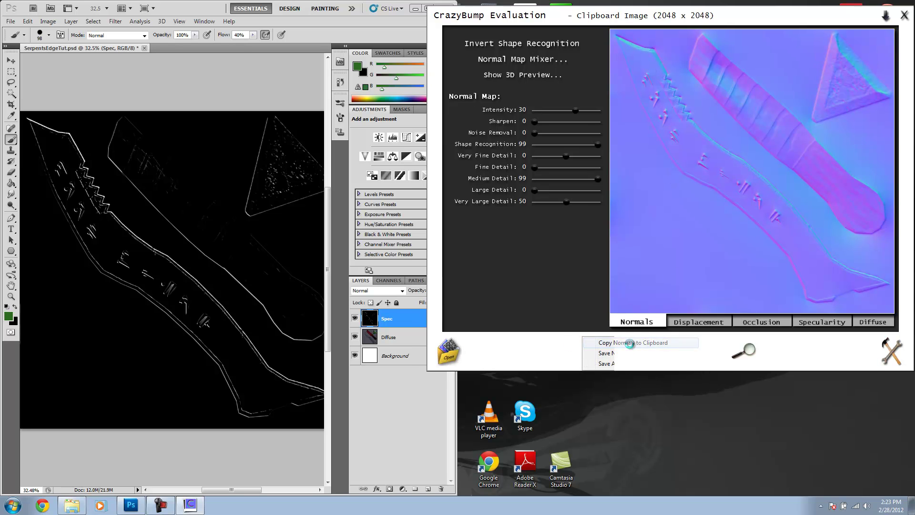
Paste the normal map into Photoshop as a layer named Normalls.
{"action": "left_click", "coordinate": [420, 393]}
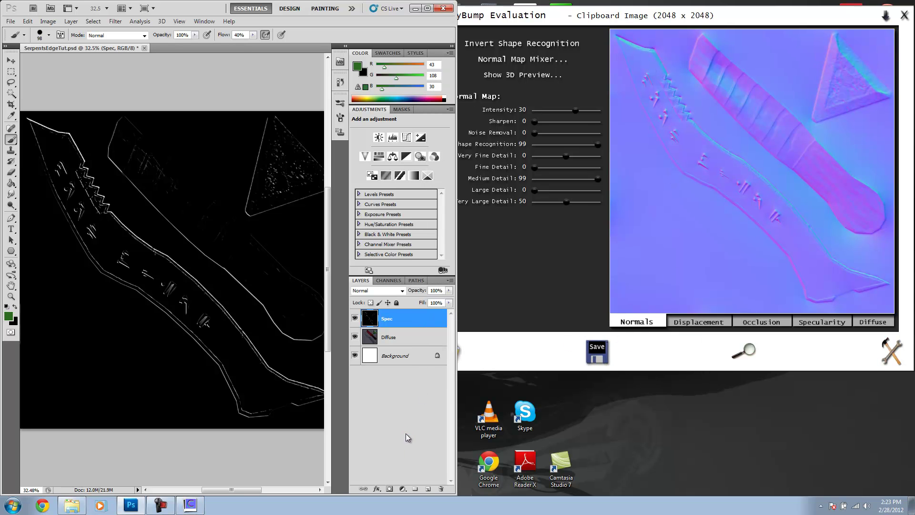
{"action": "key", "text": "ctrl+v"}
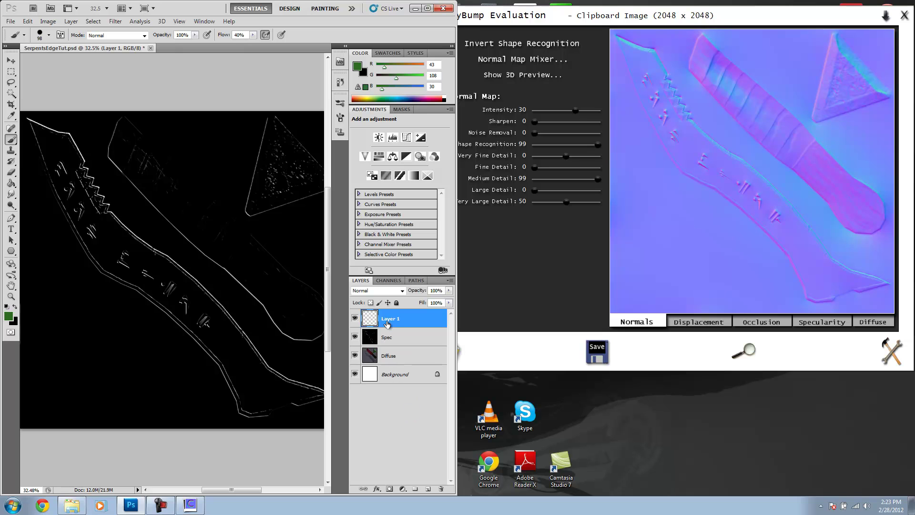
{"action": "double_click", "coordinate": [394, 320]}
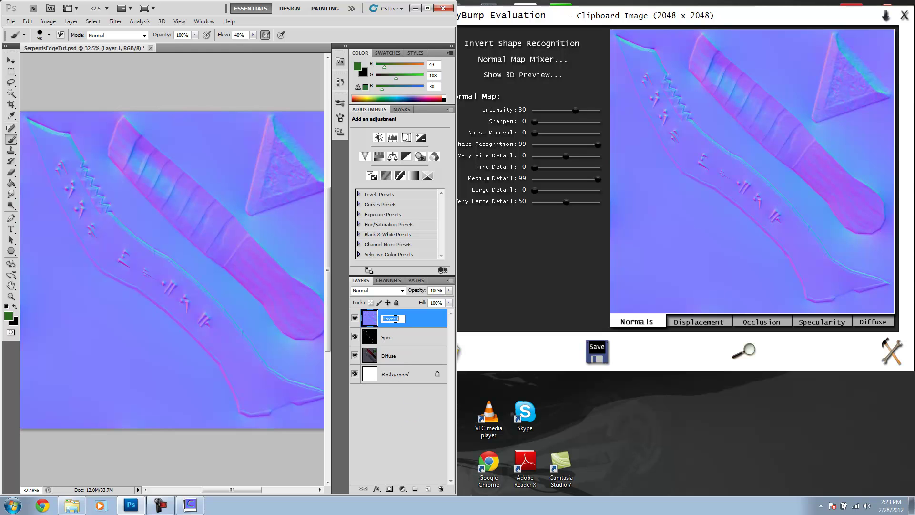
{"action": "type", "text": "Normalls"}
{"action": "key", "text": "Return"}
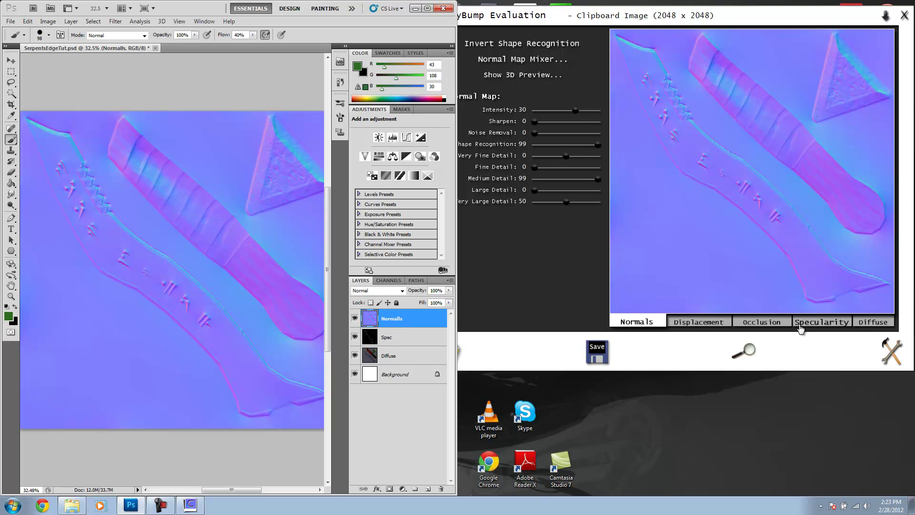
Set occlusion Power to 99 and Enhance Detail to 94, then copy the occlusion map.
{"action": "left_click", "coordinate": [761, 321]}
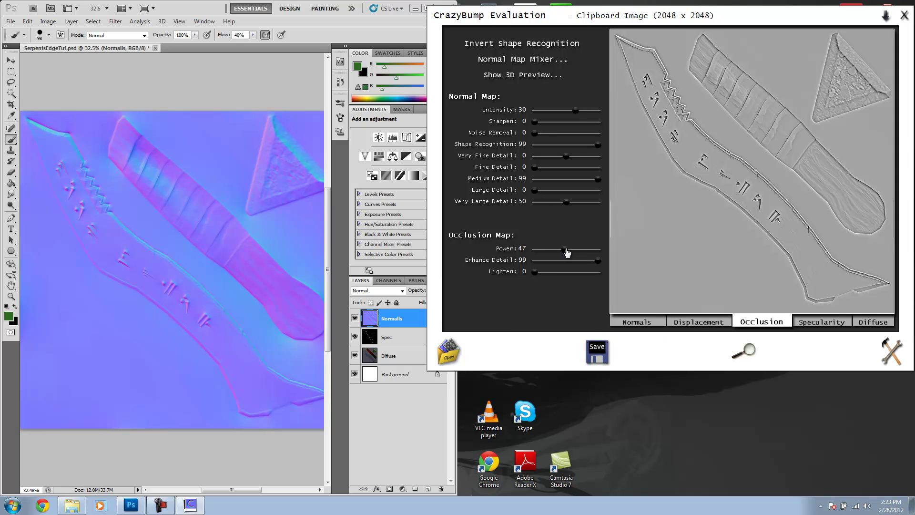
{"action": "left_click", "coordinate": [577, 248]}
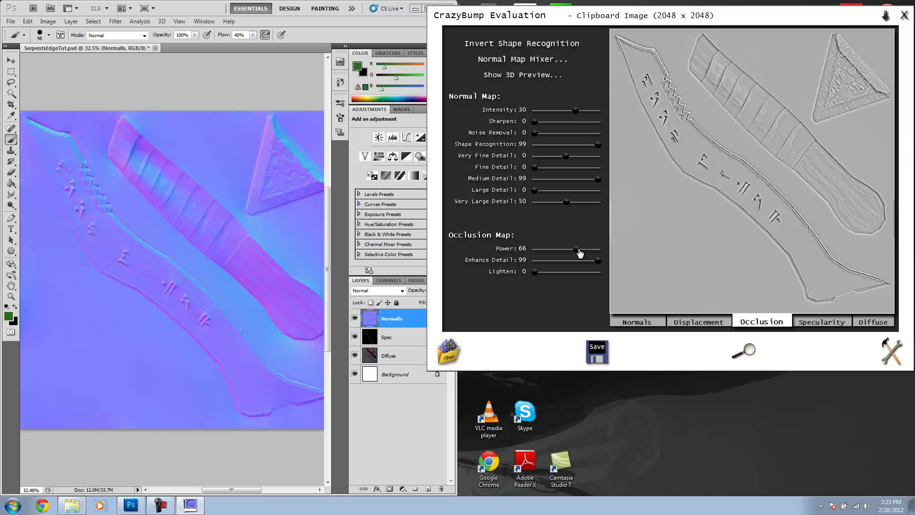
{"action": "left_click_drag", "start_coordinate": [578, 248], "coordinate": [599, 249]}
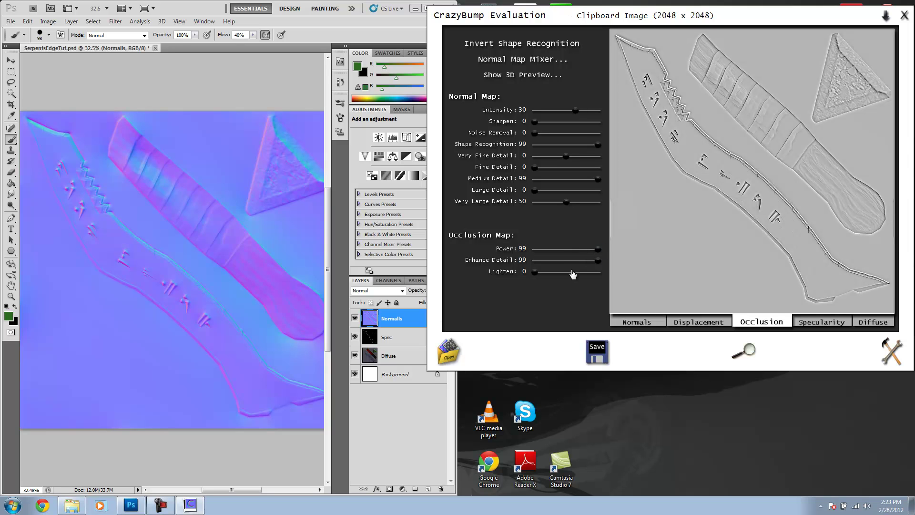
{"action": "left_click", "coordinate": [593, 261]}
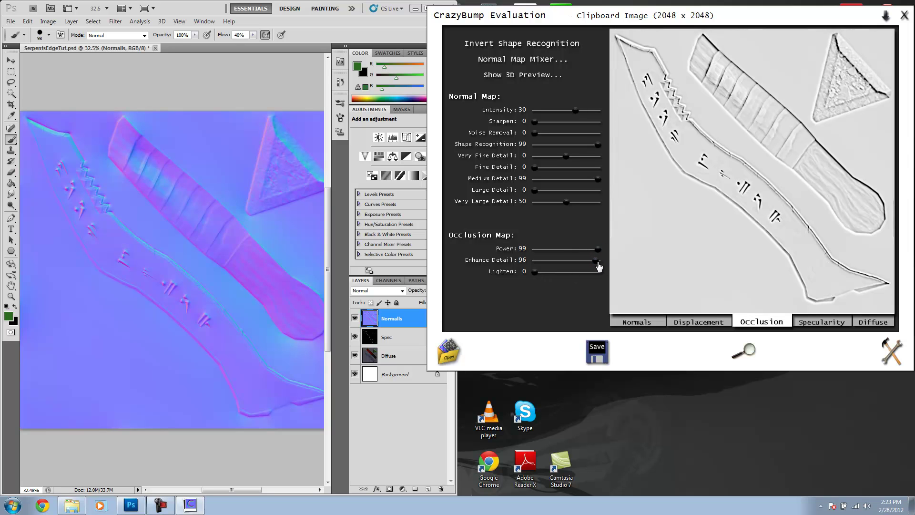
{"action": "left_click", "coordinate": [596, 262]}
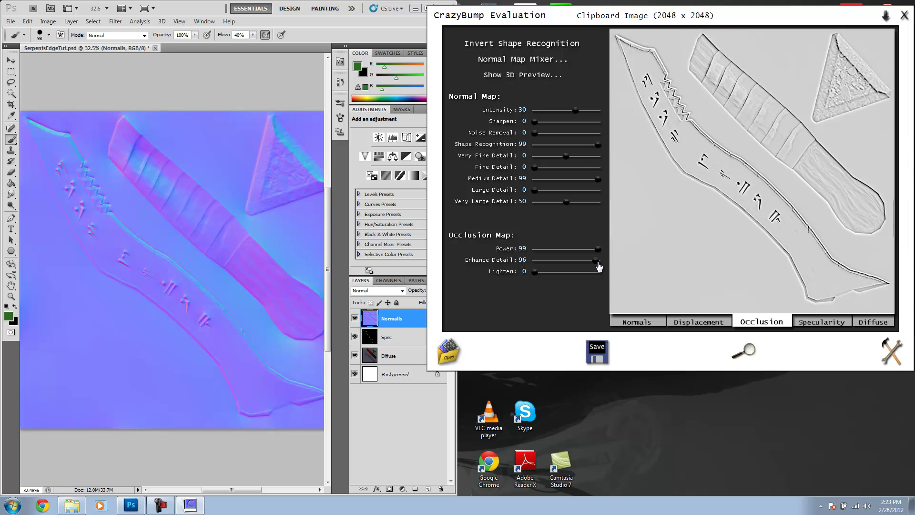
{"action": "double_click", "coordinate": [524, 261]}
{"action": "type", "text": "94"}
{"action": "key", "text": "Return"}
{"action": "left_click", "coordinate": [596, 352]}
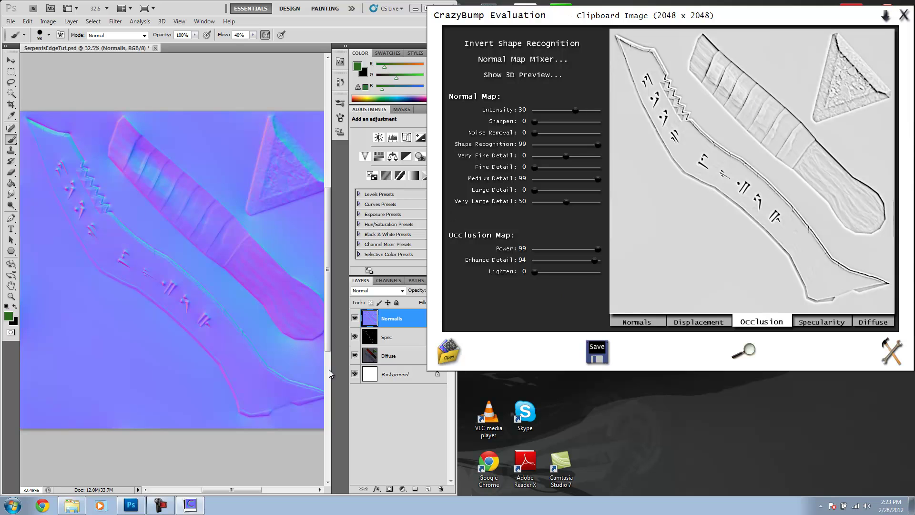
Close CrazyBump and paste the occlusion map into a new Photoshop layer.
{"action": "left_click", "coordinate": [904, 15]}
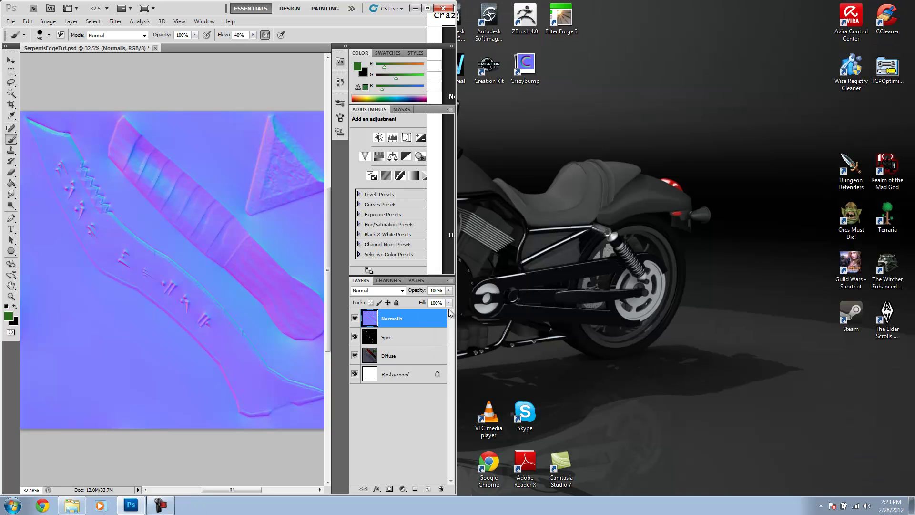
{"action": "left_click", "coordinate": [427, 8]}
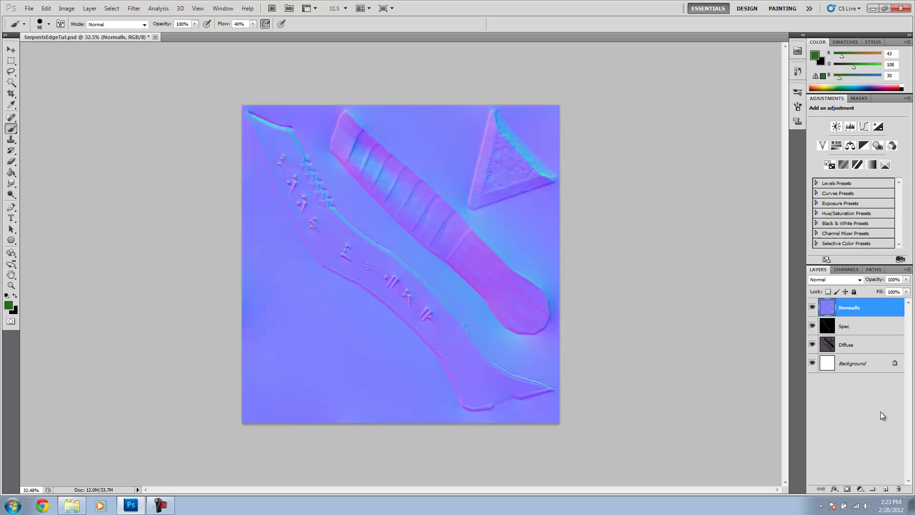
{"action": "left_click", "coordinate": [869, 411]}
{"action": "key", "text": "ctrl+shift+alt+n"}
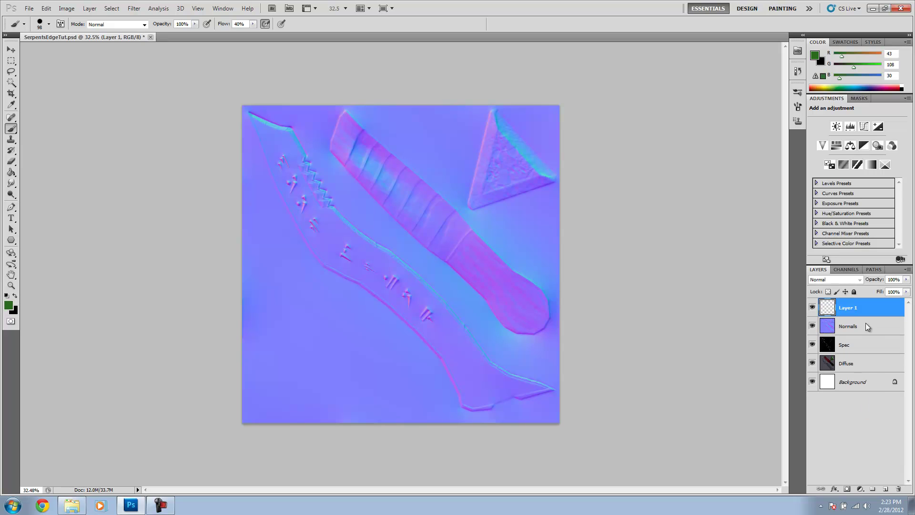
{"action": "key", "text": "ctrl+v"}
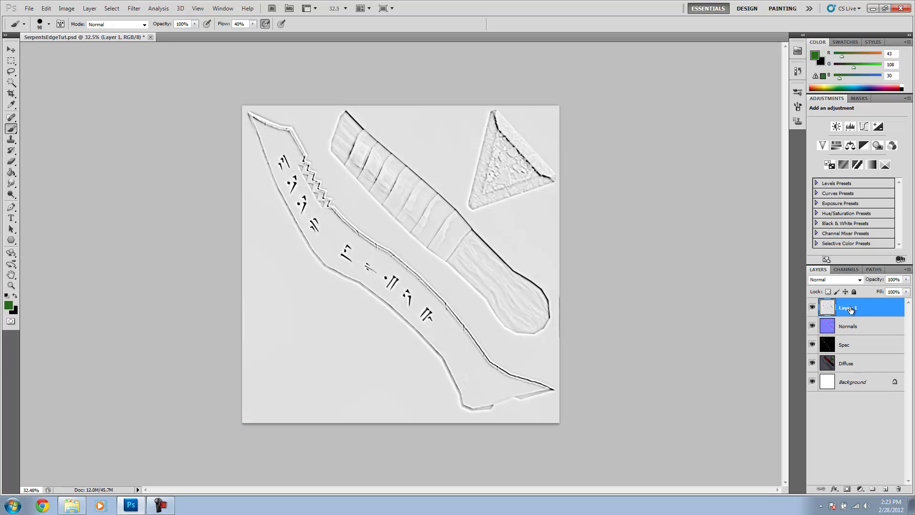
Rename the layer Occ and move it between Spec and Diffuse.
{"action": "double_click", "coordinate": [849, 308]}
{"action": "type", "text": "Occ"}
{"action": "key", "text": "Return"}
{"action": "left_click_drag", "start_coordinate": [856, 312], "coordinate": [857, 355]}
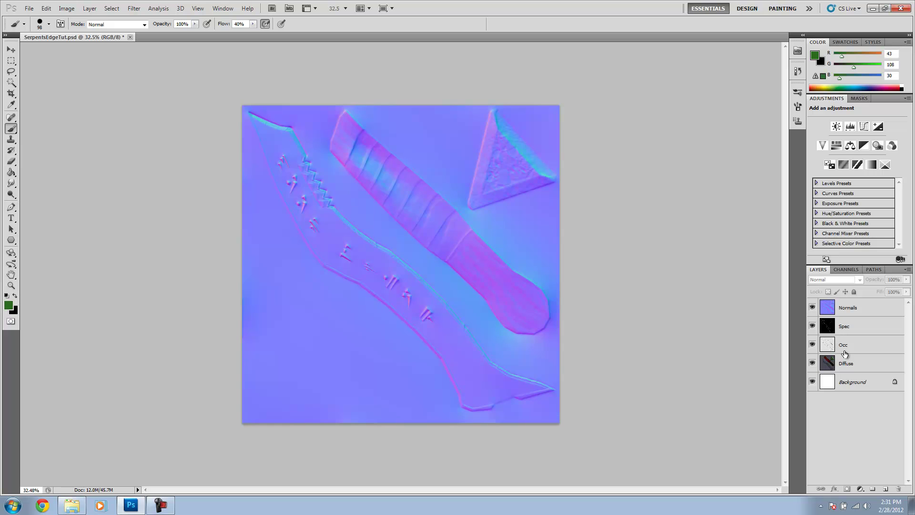
Hide the Normalls and Spec layers and set the Occ layer to Multiply.
{"action": "left_click", "coordinate": [813, 308]}
{"action": "left_click", "coordinate": [813, 326]}
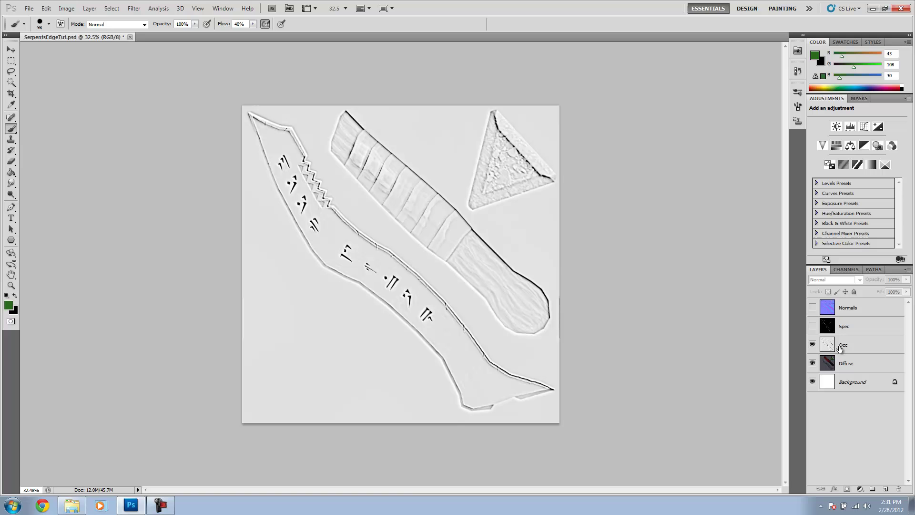
{"action": "left_click", "coordinate": [844, 345]}
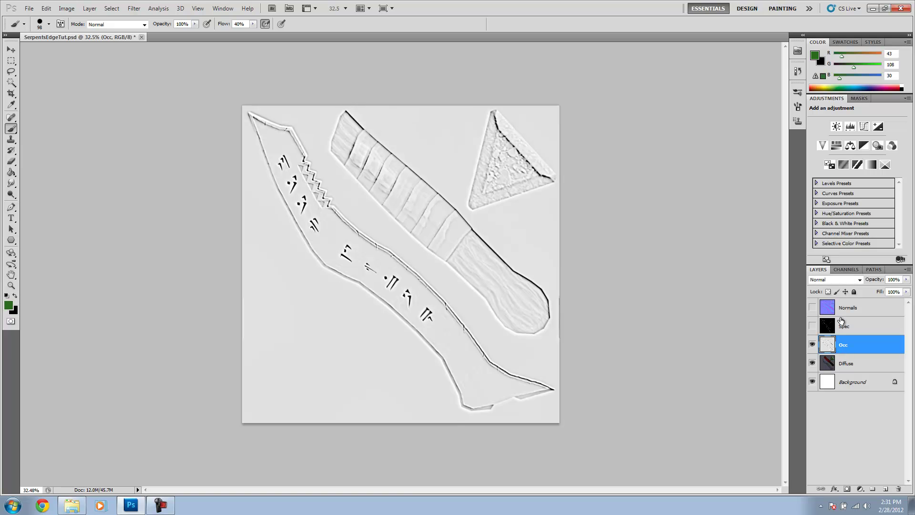
{"action": "left_click", "coordinate": [856, 280]}
{"action": "left_click", "coordinate": [821, 65]}
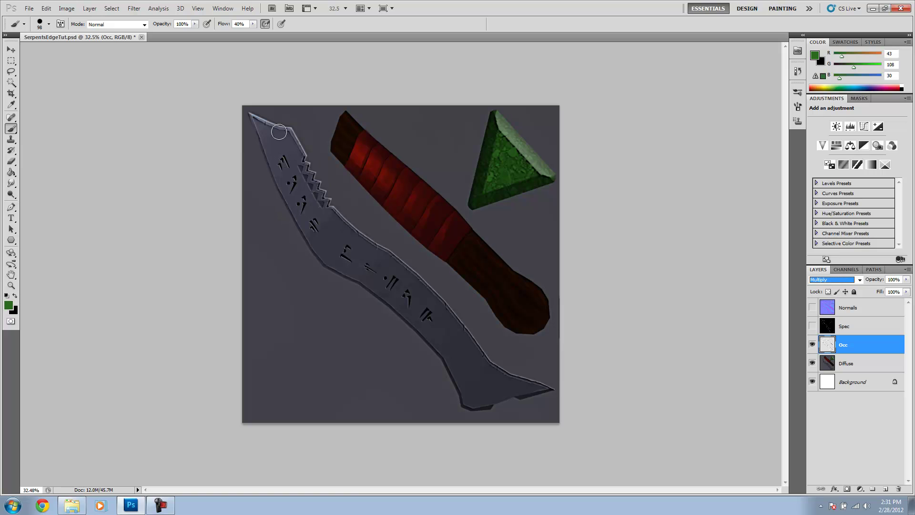
{"action": "left_click", "coordinate": [813, 344]}
{"action": "left_click", "coordinate": [813, 344]}
Set the Occ layer's opacity to 50%.
{"action": "left_click", "coordinate": [900, 280]}
{"action": "type", "text": "50"}
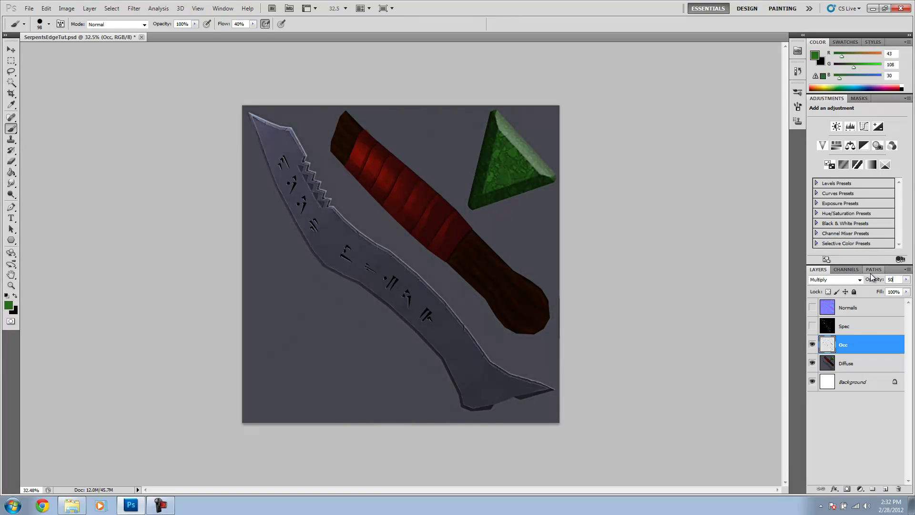
{"action": "left_click", "coordinate": [857, 447]}
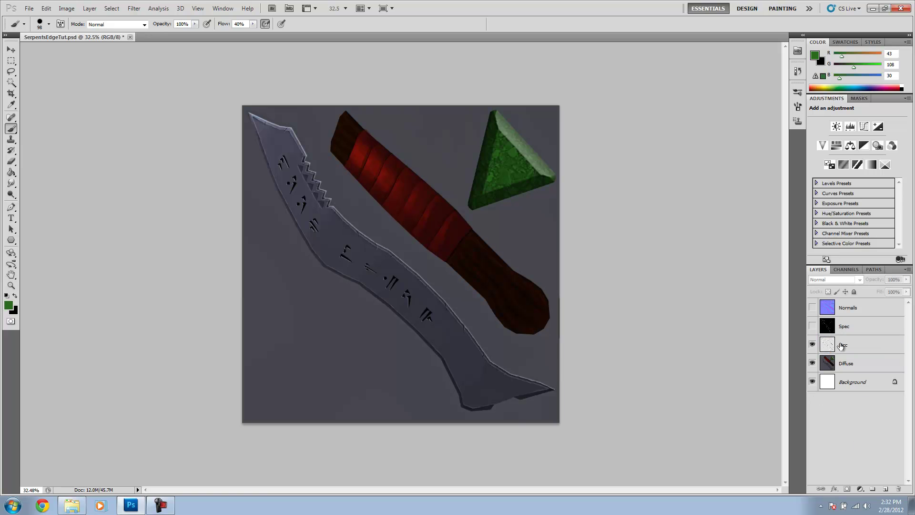
{"action": "left_click", "coordinate": [842, 366]}
{"action": "left_click", "coordinate": [849, 352]}
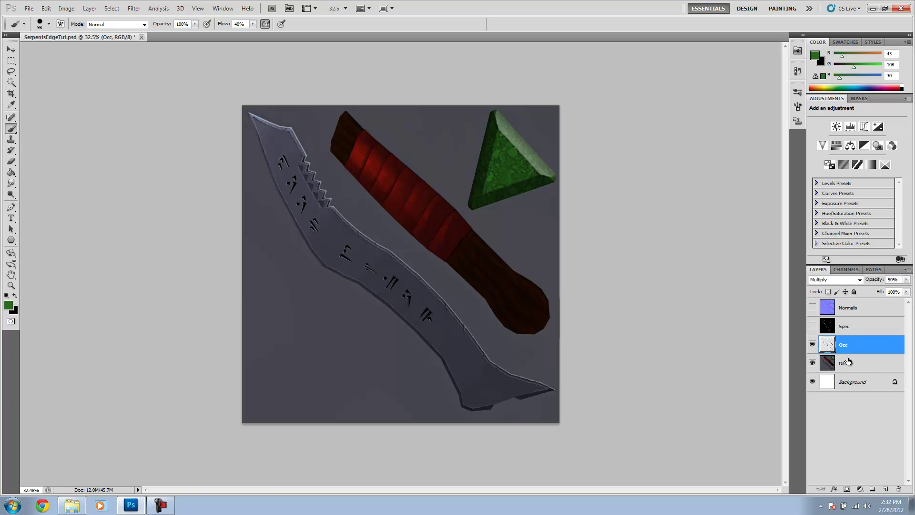
In Save As, pick the D3D/DDS format and name the file SerpentsEdge_Diffuse.
{"action": "left_click", "coordinate": [29, 8]}
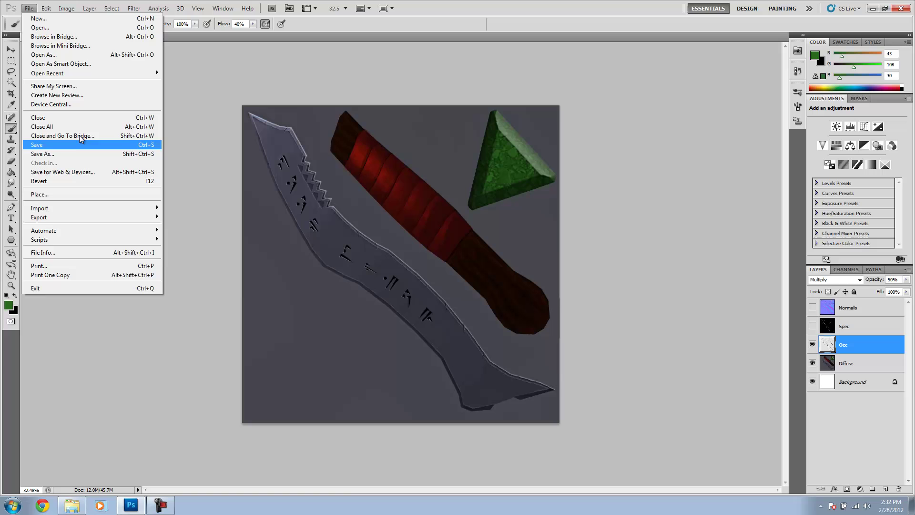
{"action": "left_click", "coordinate": [83, 154]}
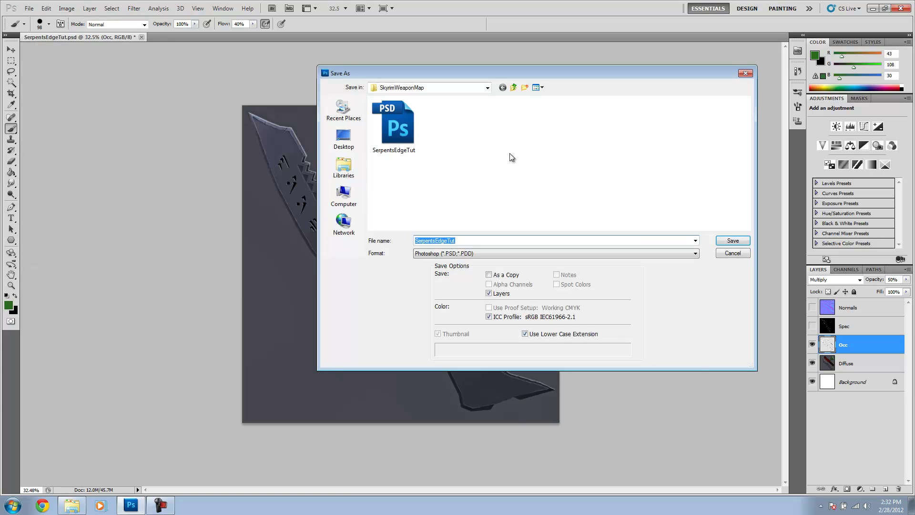
{"action": "left_click", "coordinate": [508, 253]}
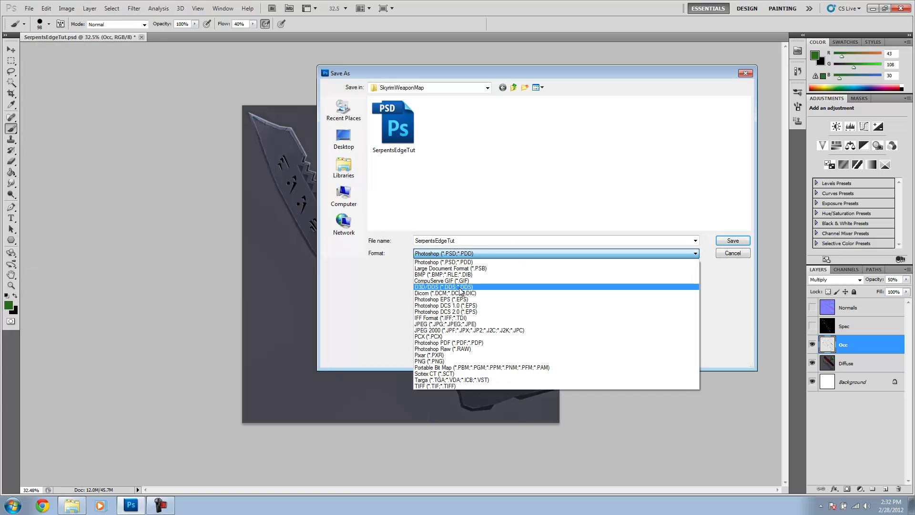
{"action": "left_click", "coordinate": [434, 287]}
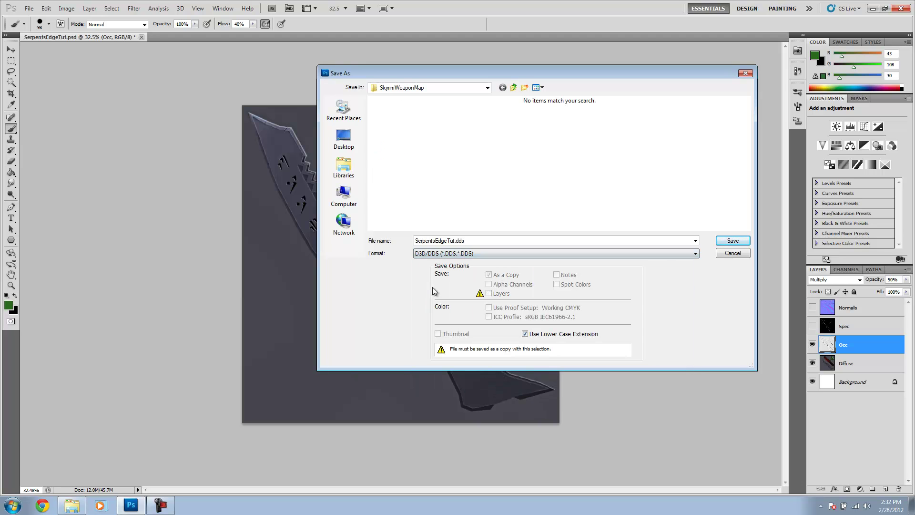
{"action": "double_click", "coordinate": [492, 241]}
{"action": "left_click", "coordinate": [492, 241]}
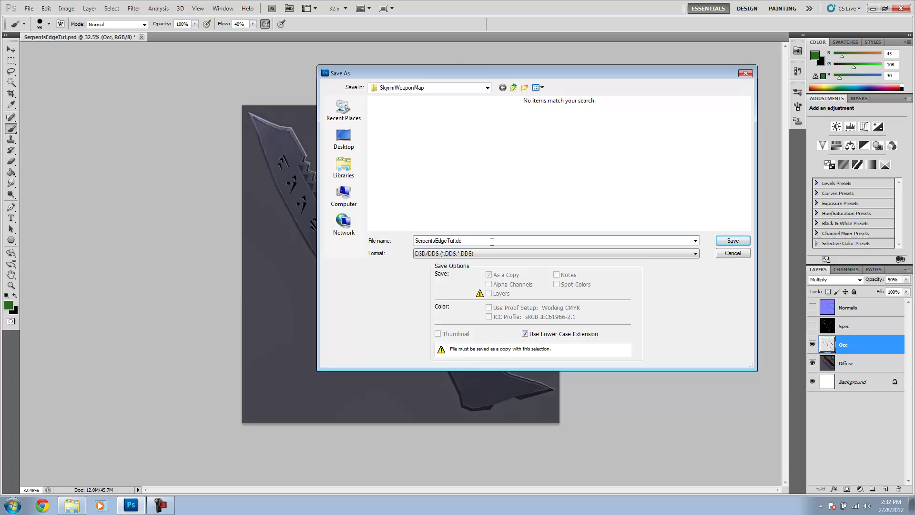
{"action": "key", "text": "BackSpace"}
{"action": "key", "text": "BackSpace"}
{"action": "key", "text": "BackSpace"}
{"action": "key", "text": "BackSpace"}
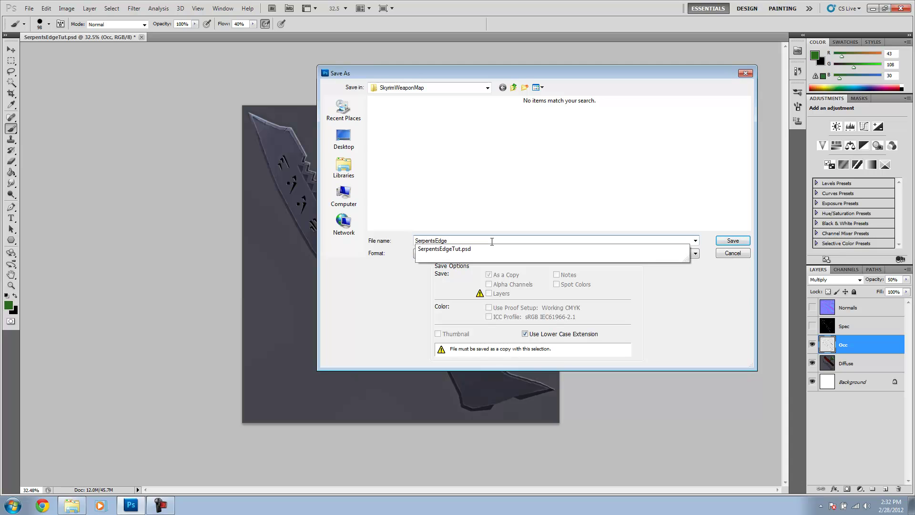
{"action": "type", "text": "_Diffuse"}
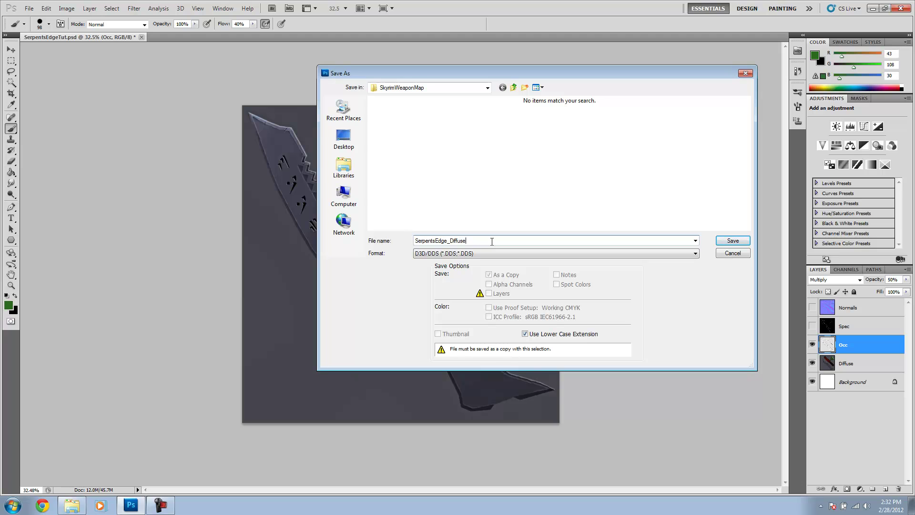
Save SerpentsEdge_Diffuse with NVIDIA DXT1 RGB 4 bpp, no alpha compression.
{"action": "left_click", "coordinate": [737, 245]}
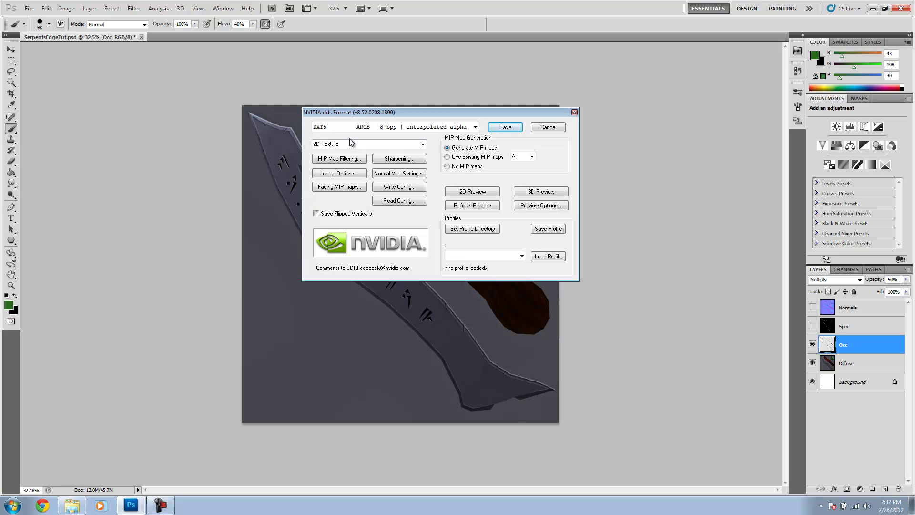
{"action": "left_click", "coordinate": [475, 128]}
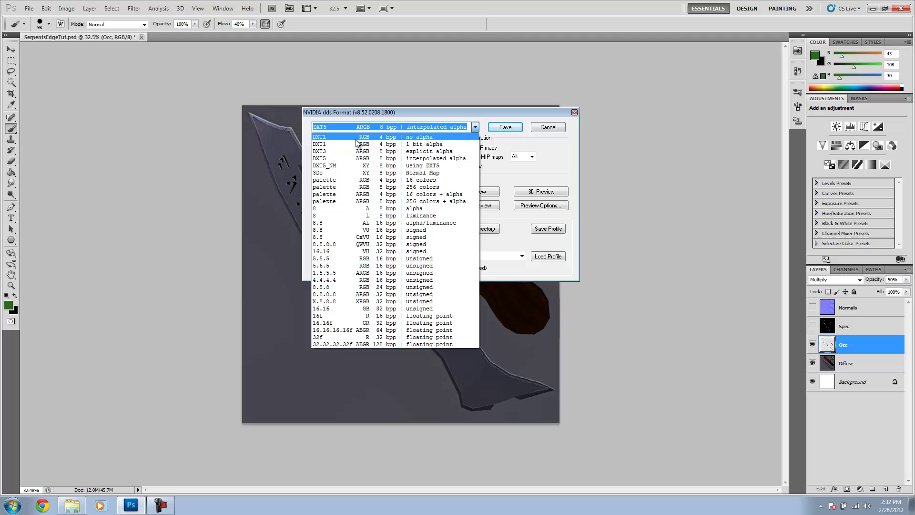
{"action": "left_click", "coordinate": [329, 138]}
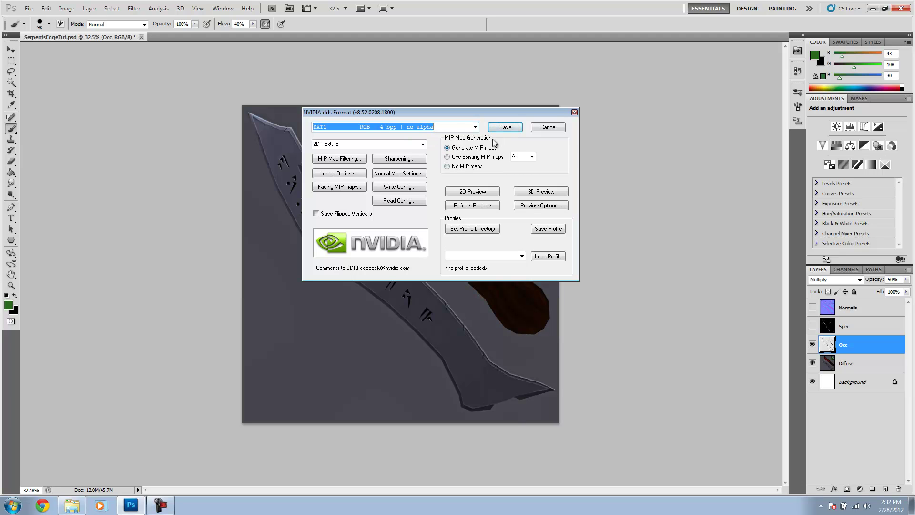
{"action": "left_click", "coordinate": [506, 128]}
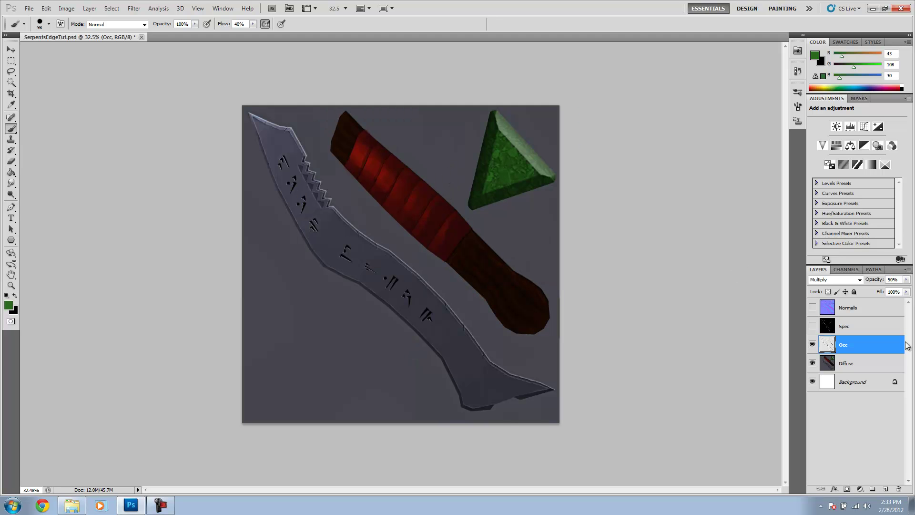
Show the Spec layer, duplicate it, and rename the copy Enviroment.
{"action": "left_click", "coordinate": [813, 327]}
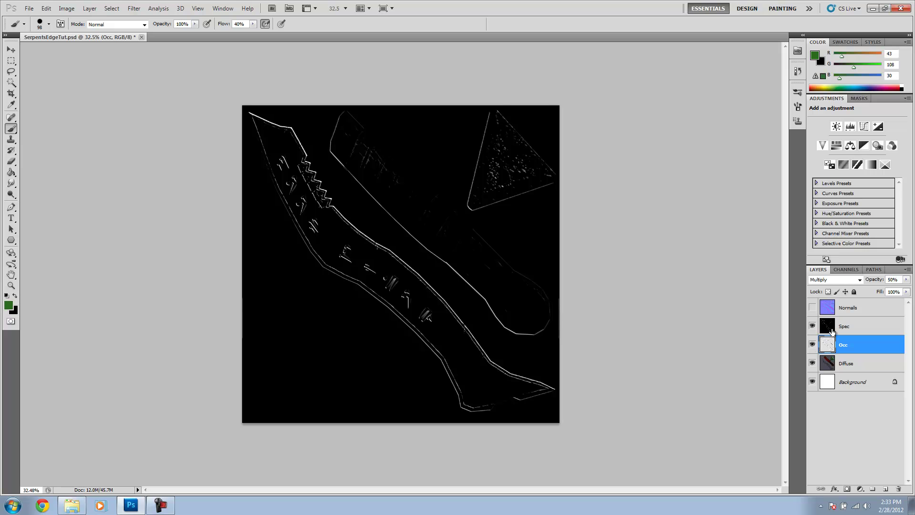
{"action": "scroll", "coordinate": [423, 200], "scroll_direction": "up", "scroll_amount": 4}
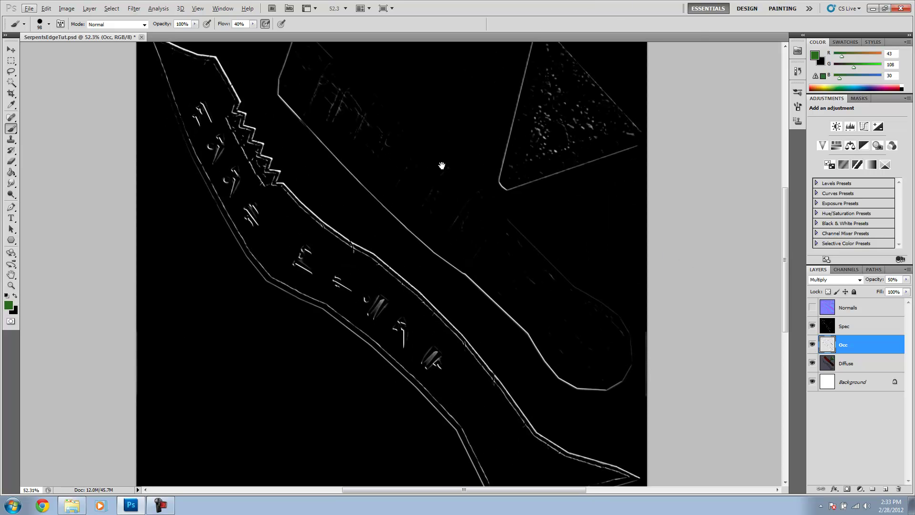
{"action": "left_click_drag", "start_coordinate": [442, 166], "coordinate": [431, 192]}
{"action": "left_click", "coordinate": [858, 328]}
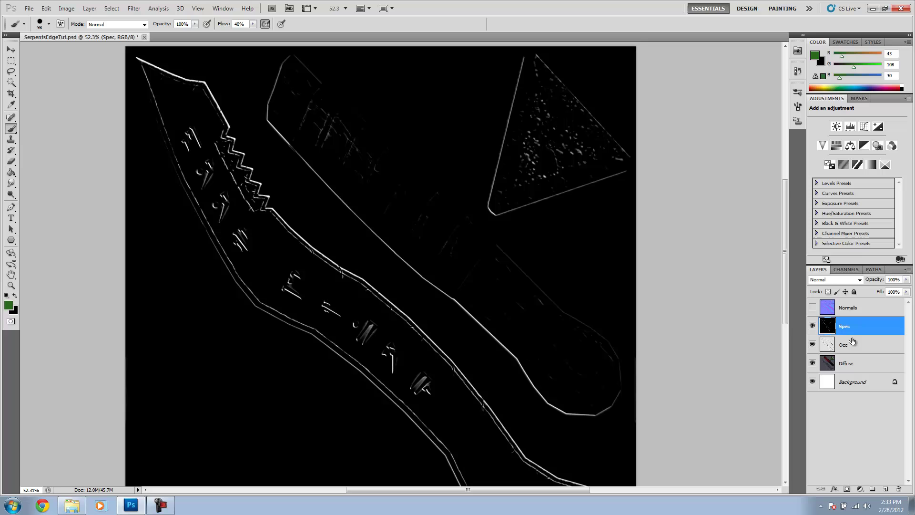
{"action": "left_click_drag", "start_coordinate": [858, 331], "coordinate": [885, 490]}
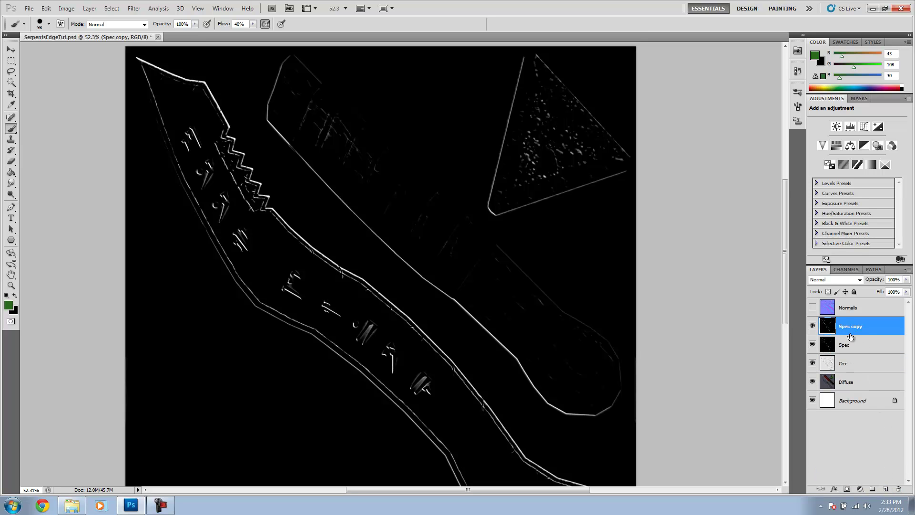
{"action": "double_click", "coordinate": [853, 327]}
{"action": "type", "text": "Enviroment"}
{"action": "key", "text": "Return"}
Reset colours to black and white and paint black over the handle's bright upper edge.
{"action": "scroll", "coordinate": [199, 283], "scroll_direction": "up", "scroll_amount": 1}
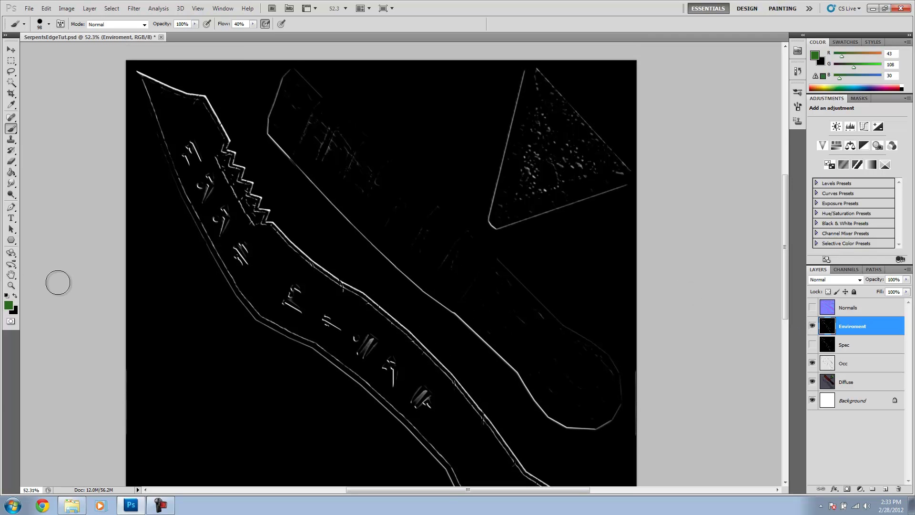
{"action": "key", "text": "d"}
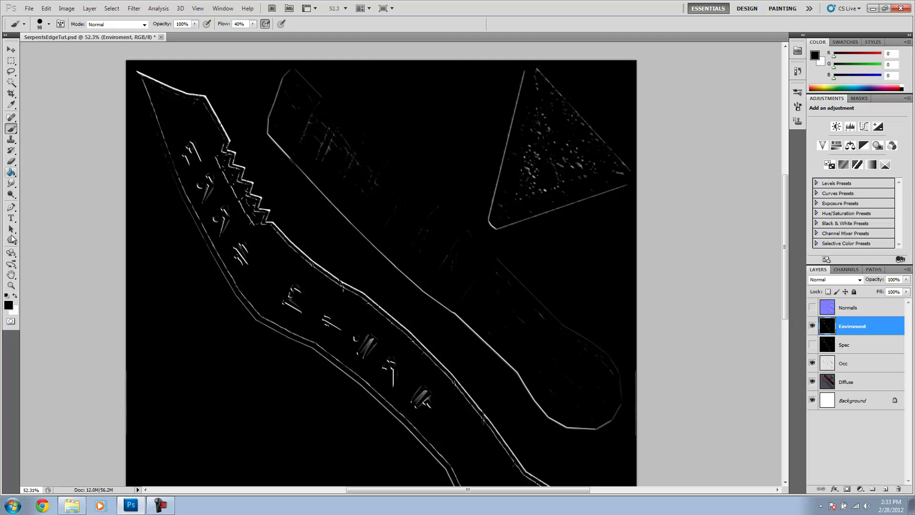
{"action": "mouse_move", "coordinate": [303, 97]}
{"action": "left_mouse_down"}
{"action": "mouse_move", "coordinate": [270, 77]}
{"action": "mouse_move", "coordinate": [288, 102]}
{"action": "left_mouse_up"}
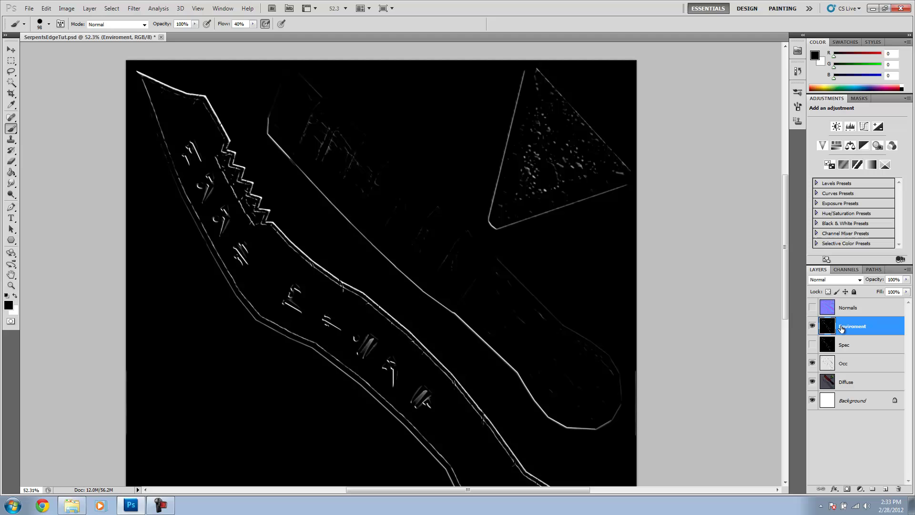
{"action": "mouse_move", "coordinate": [265, 116]}
{"action": "left_mouse_down"}
{"action": "mouse_move", "coordinate": [313, 178]}
{"action": "mouse_move", "coordinate": [407, 259]}
{"action": "mouse_move", "coordinate": [364, 233]}
{"action": "left_mouse_up"}
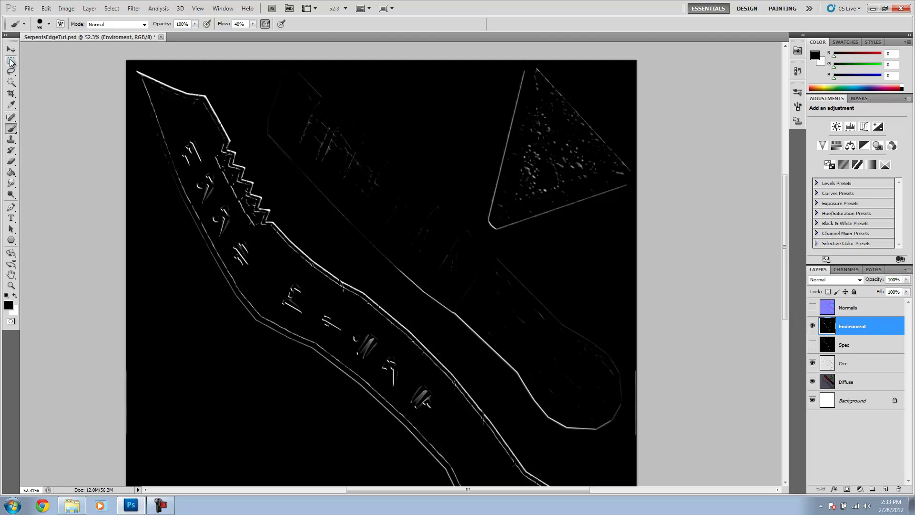
Lasso around the handle and fill the selection with solid black.
{"action": "left_click_drag", "start_coordinate": [11, 71], "coordinate": [32, 73]}
{"action": "left_click", "coordinate": [33, 73]}
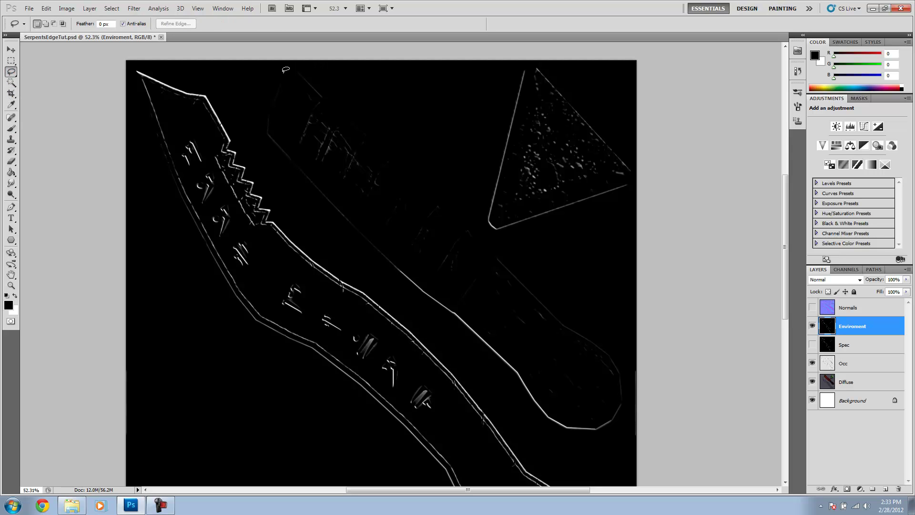
{"action": "mouse_move", "coordinate": [261, 131]}
{"action": "left_mouse_down"}
{"action": "mouse_move", "coordinate": [281, 163]}
{"action": "mouse_move", "coordinate": [409, 295]}
{"action": "mouse_move", "coordinate": [536, 408]}
{"action": "mouse_move", "coordinate": [599, 438]}
{"action": "left_mouse_up"}
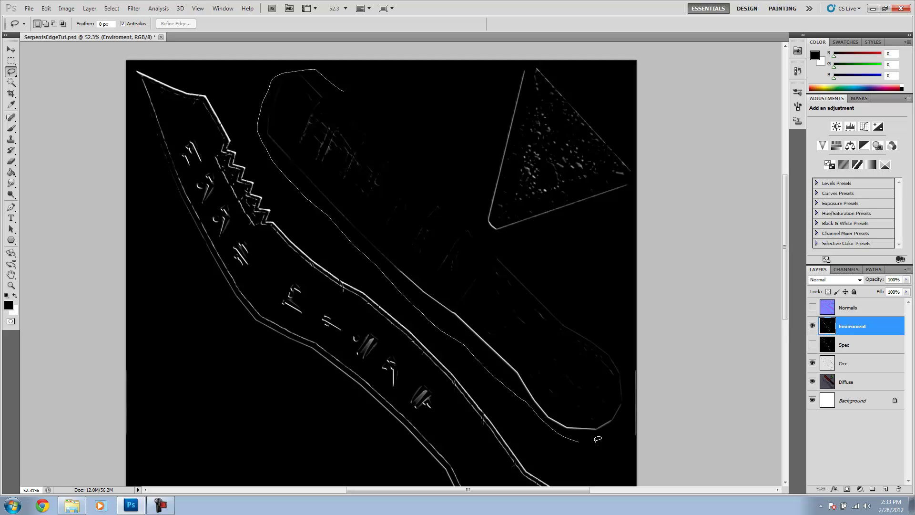
{"action": "mouse_move", "coordinate": [635, 376]}
{"action": "left_mouse_down"}
{"action": "mouse_move", "coordinate": [601, 319]}
{"action": "mouse_move", "coordinate": [478, 231]}
{"action": "mouse_move", "coordinate": [404, 134]}
{"action": "mouse_move", "coordinate": [345, 91]}
{"action": "left_mouse_up"}
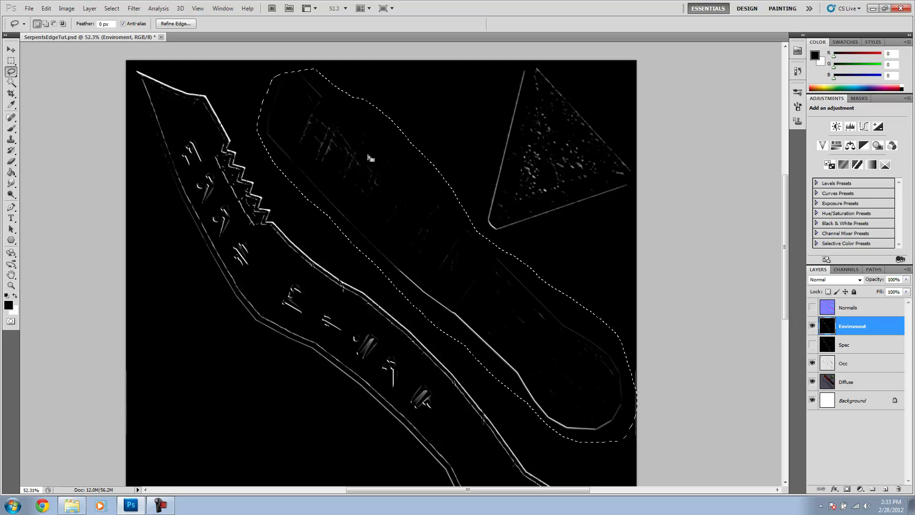
{"action": "key", "text": "ctrl+BackSpace"}
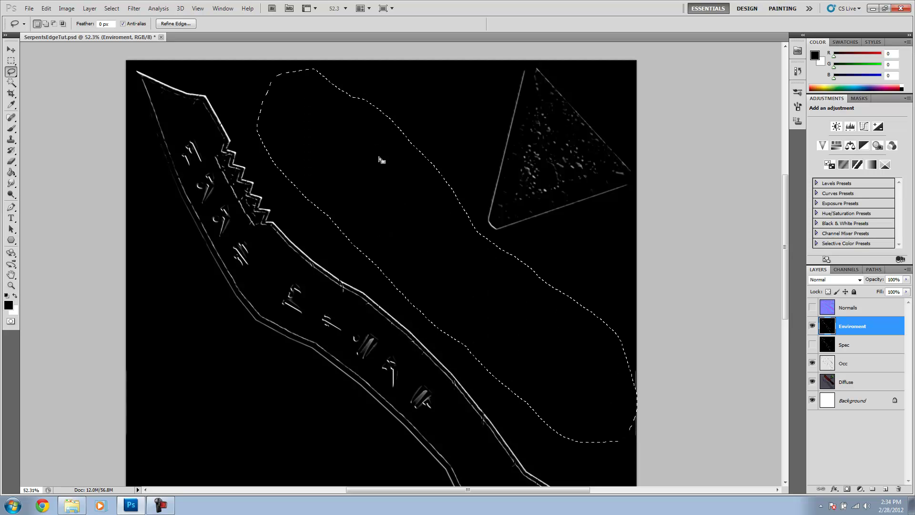
{"action": "key", "text": "ctrl+d"}
{"action": "key", "text": "ctrl+shift+d"}
{"action": "key", "text": "ctrl+BackSpace"}
{"action": "key", "text": "ctrl+f"}
{"action": "key", "text": "alt"}
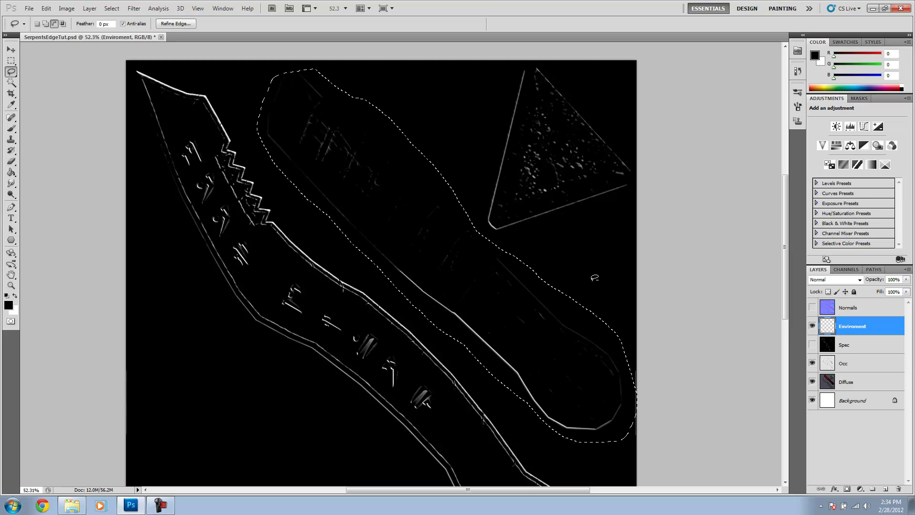
{"action": "key", "text": "alt+BackSpace"}
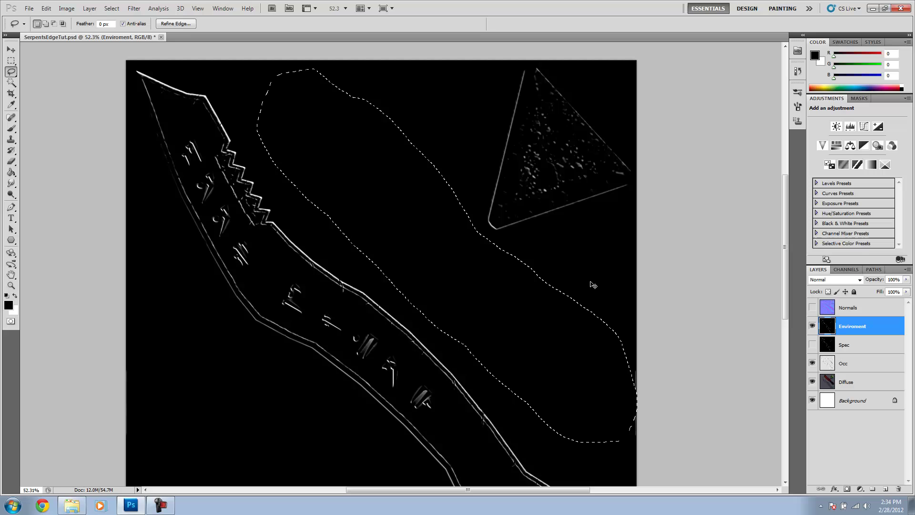
{"action": "key", "text": "ctrl+d"}
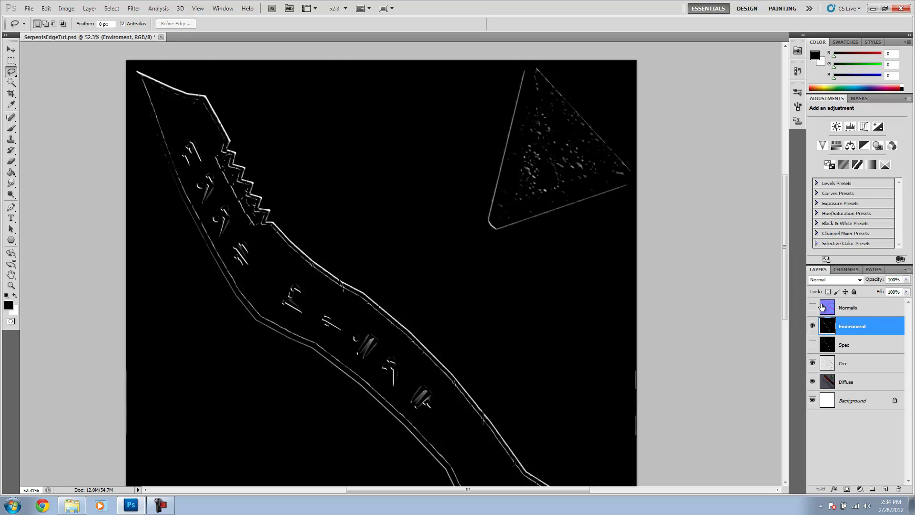
Move the Enviroment layer to the top and start a D3D/DDS Save As using the diffuse file's name.
{"action": "left_click_drag", "start_coordinate": [843, 329], "coordinate": [844, 299]}
{"action": "left_click", "coordinate": [29, 9]}
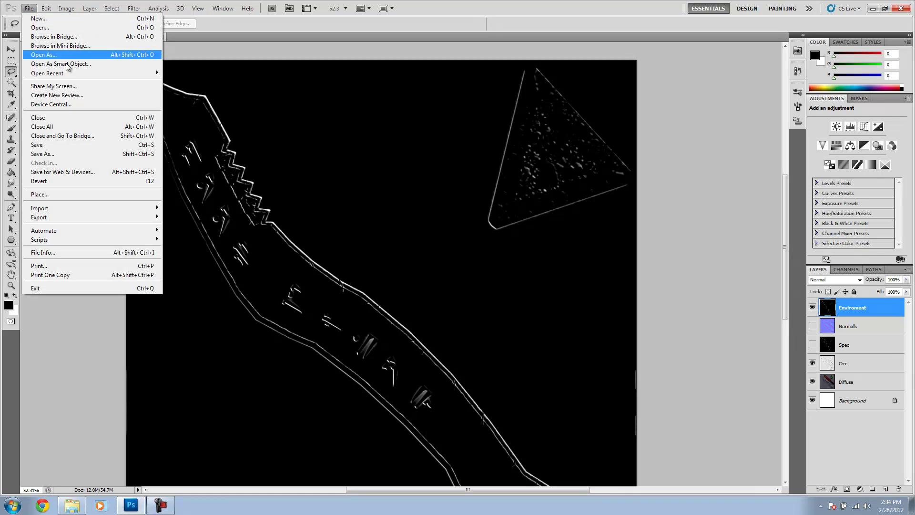
{"action": "left_click", "coordinate": [67, 155]}
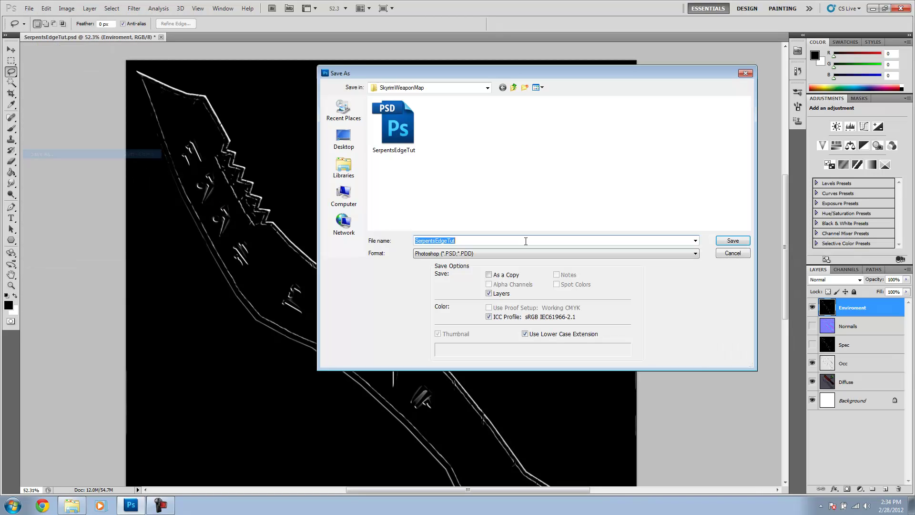
{"action": "left_click", "coordinate": [477, 254]}
{"action": "left_click", "coordinate": [460, 287]}
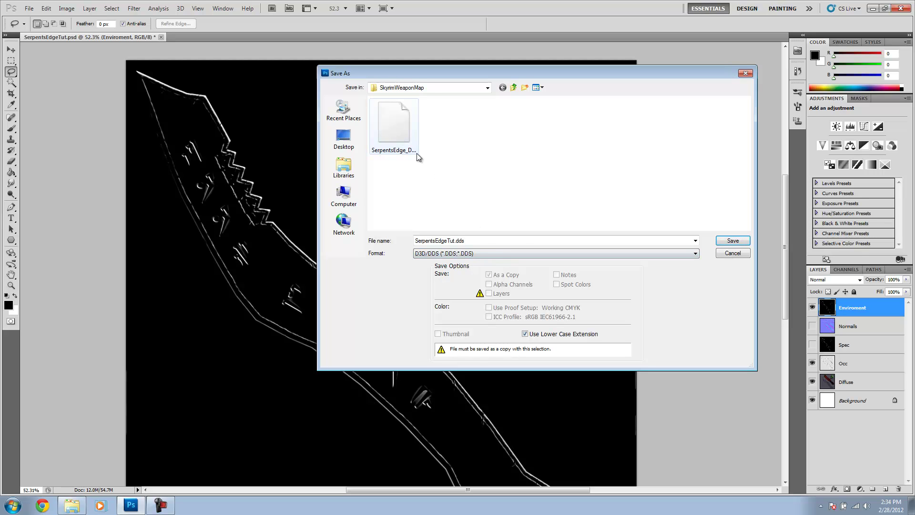
{"action": "key", "text": "shift+Tab"}
{"action": "left_click", "coordinate": [377, 141]}
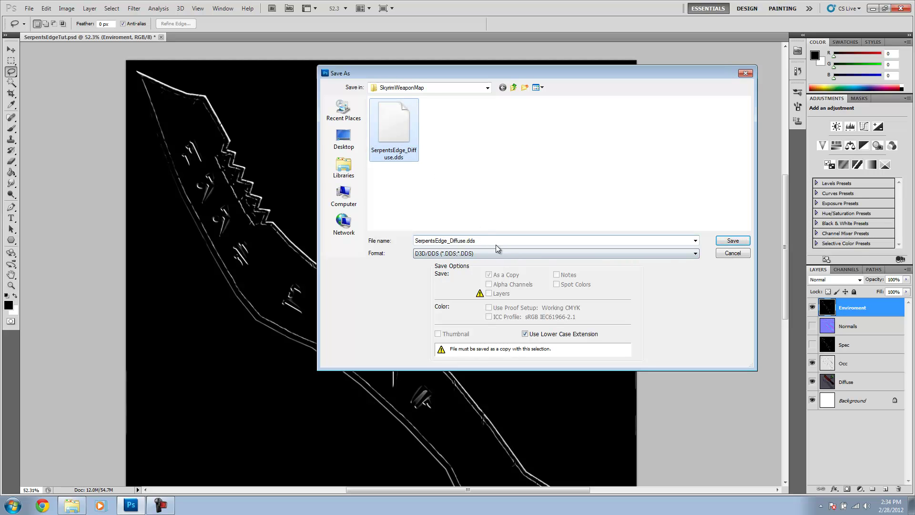
Rename the file SerpentsEdge_Enviroment.dds and export it with DXT1 compression.
{"action": "left_click", "coordinate": [500, 242]}
{"action": "key", "text": "BackSpace"}
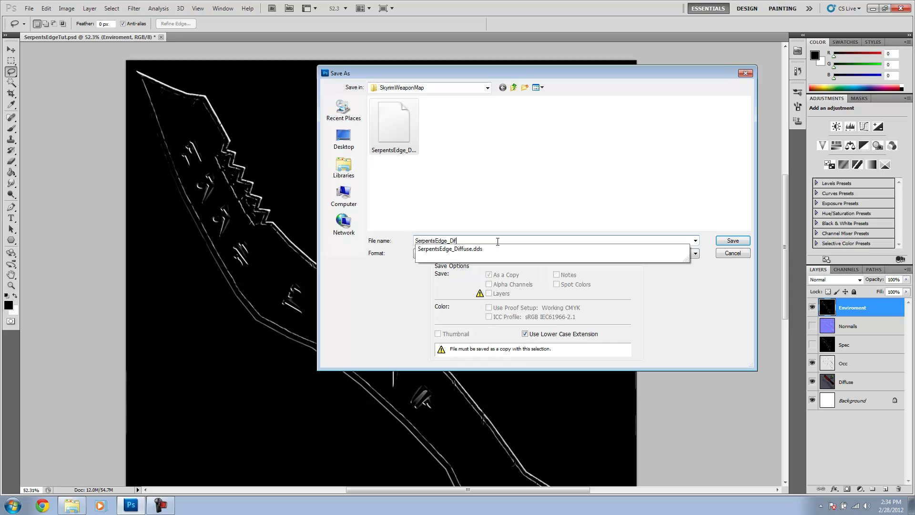
{"action": "type", "text": "Env"}
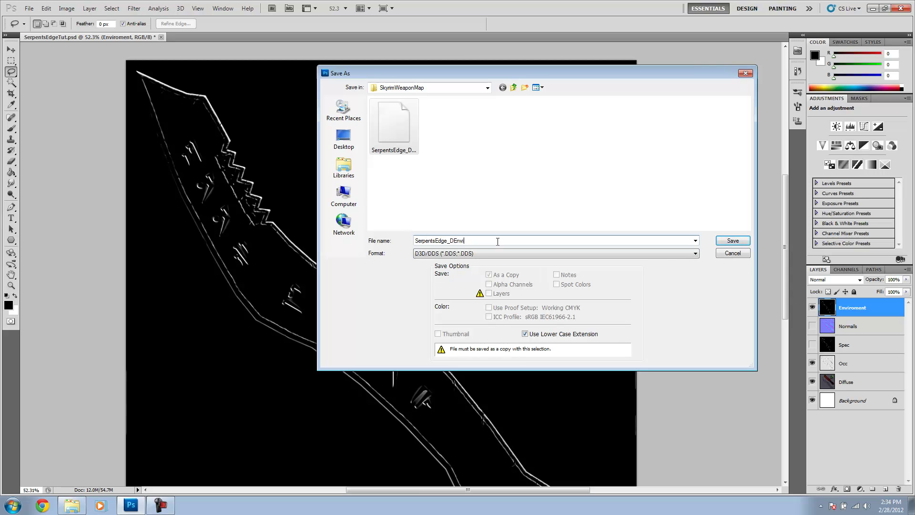
{"action": "key", "text": "BackSpace"}
{"action": "key", "text": "BackSpace"}
{"action": "key", "text": "BackSpace"}
{"action": "key", "text": "Return"}
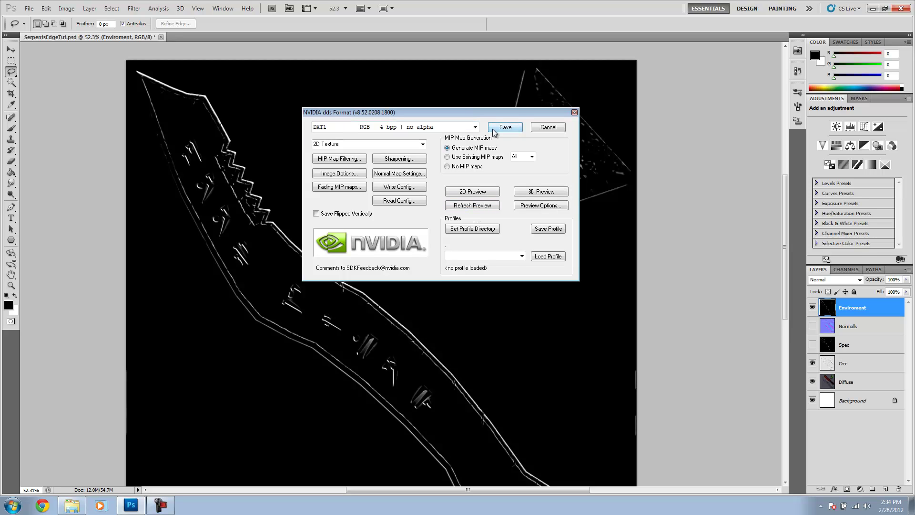
{"action": "left_click", "coordinate": [497, 128]}
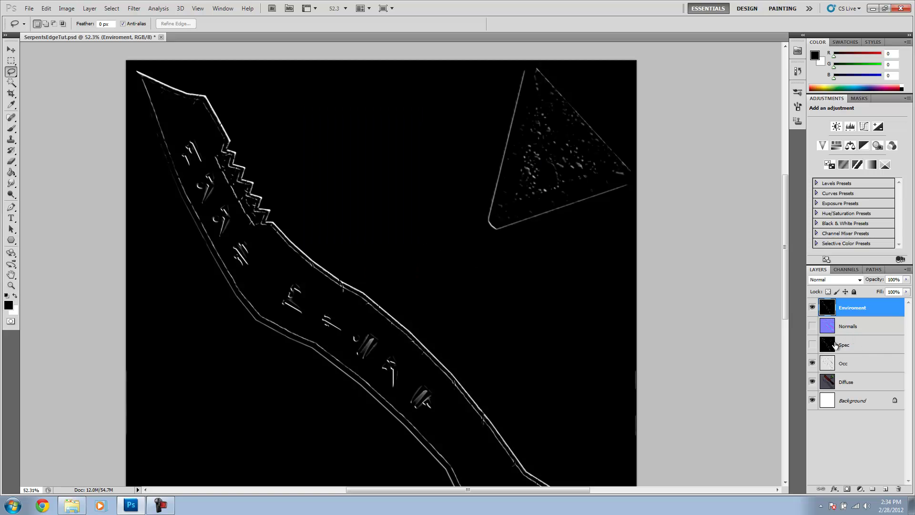
Hide Enviroment, make the Spec layer visible and active, and select the entire spec map.
{"action": "left_click", "coordinate": [813, 308]}
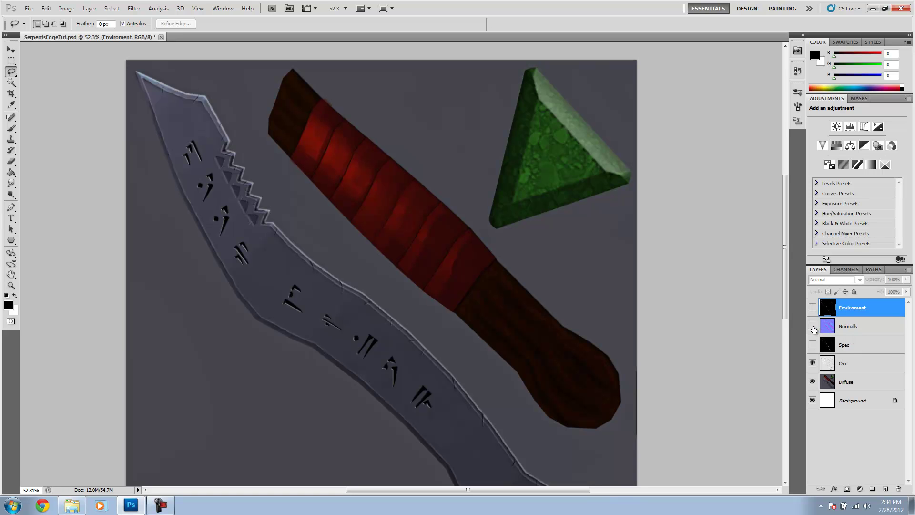
{"action": "left_click", "coordinate": [813, 326]}
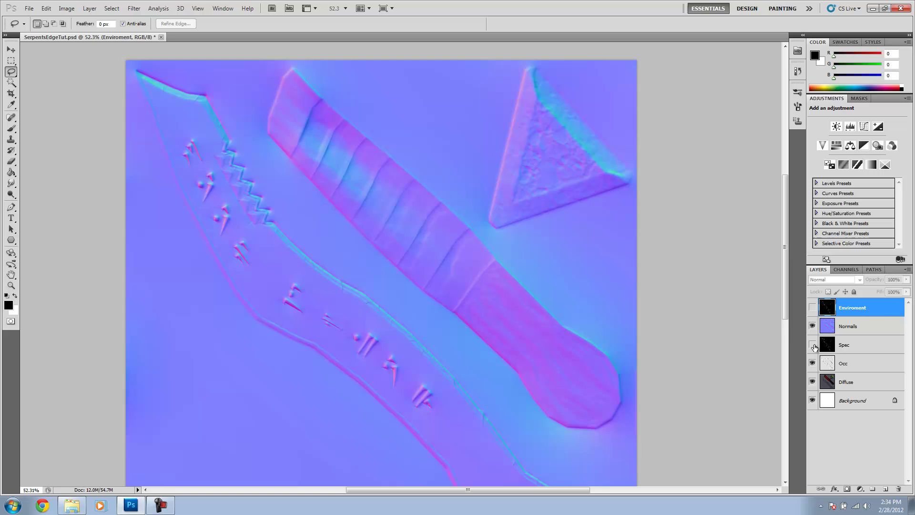
{"action": "left_click", "coordinate": [813, 345]}
{"action": "left_click", "coordinate": [824, 343]}
{"action": "left_click", "coordinate": [813, 327]}
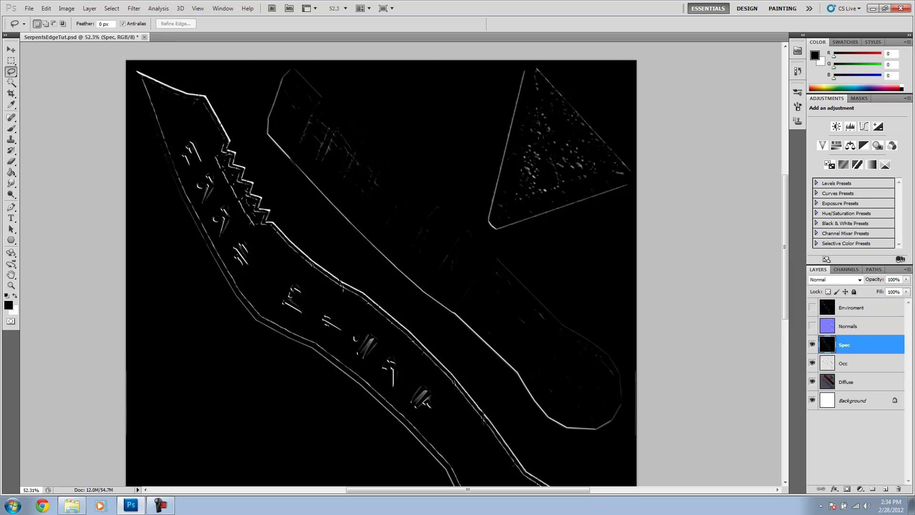
{"action": "key", "text": "ctrl+a"}
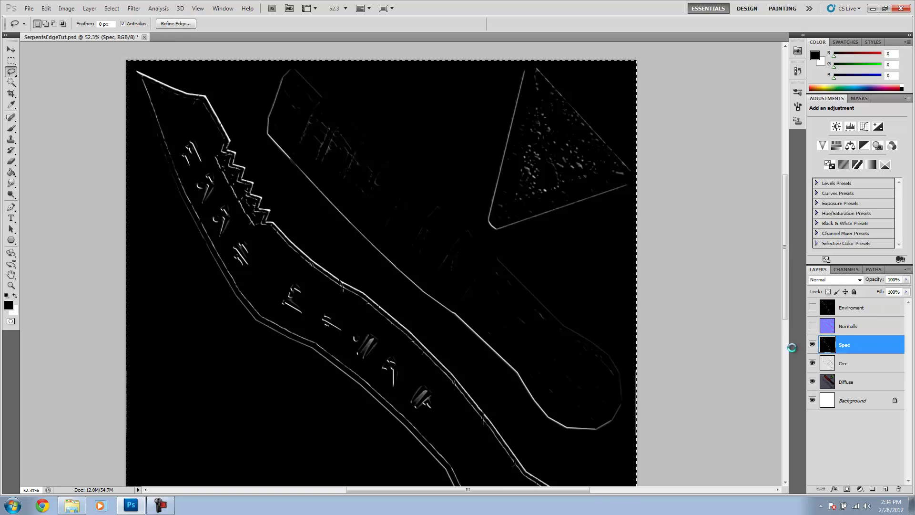
Paste the spec map into a new Alpha 1 channel on the Normalls layer.
{"action": "left_click", "coordinate": [812, 345]}
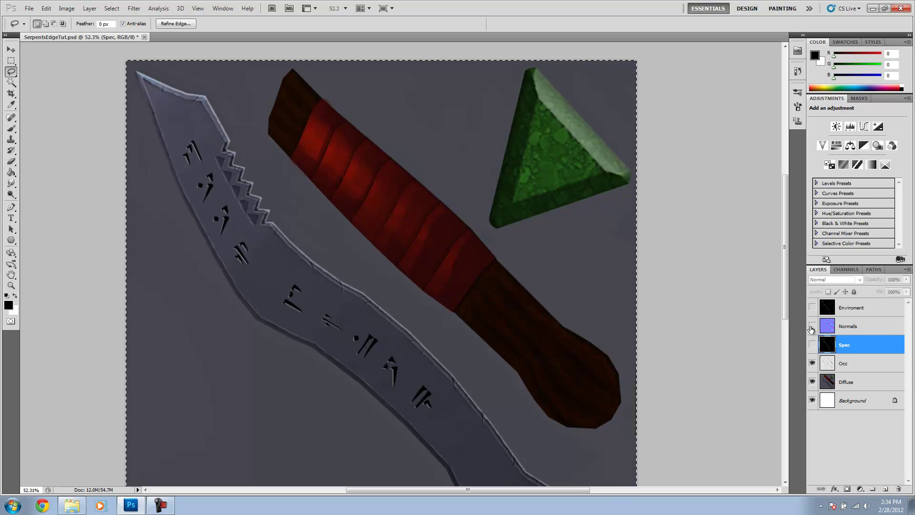
{"action": "left_click", "coordinate": [813, 327]}
{"action": "left_click", "coordinate": [842, 326]}
{"action": "left_click", "coordinate": [847, 270]}
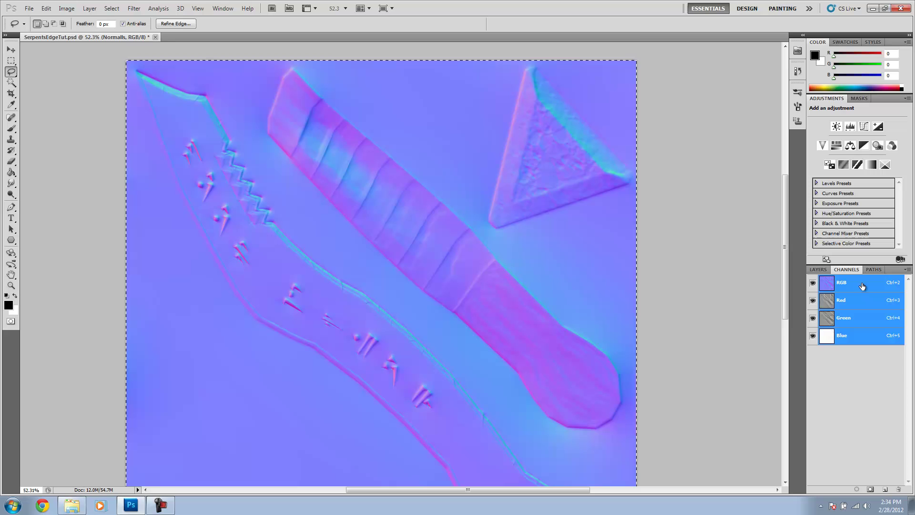
{"action": "left_click", "coordinate": [885, 490]}
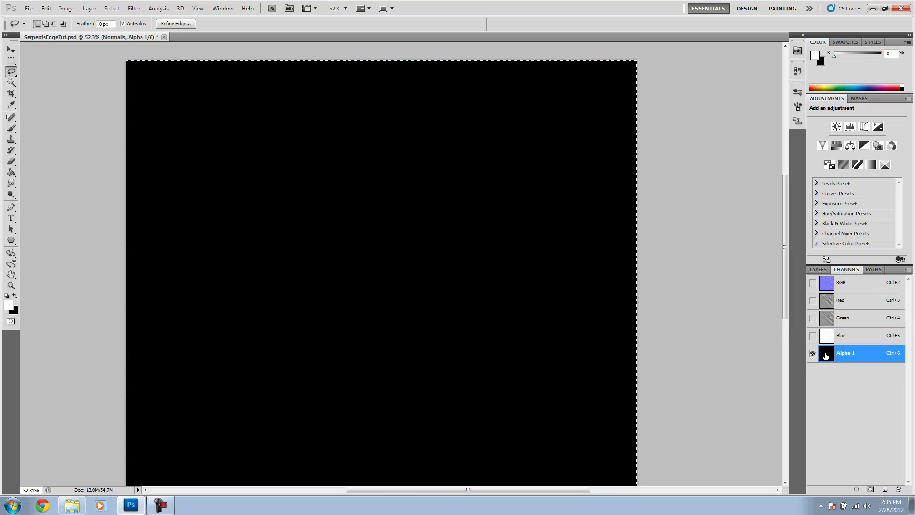
{"action": "key", "text": "ctrl+v"}
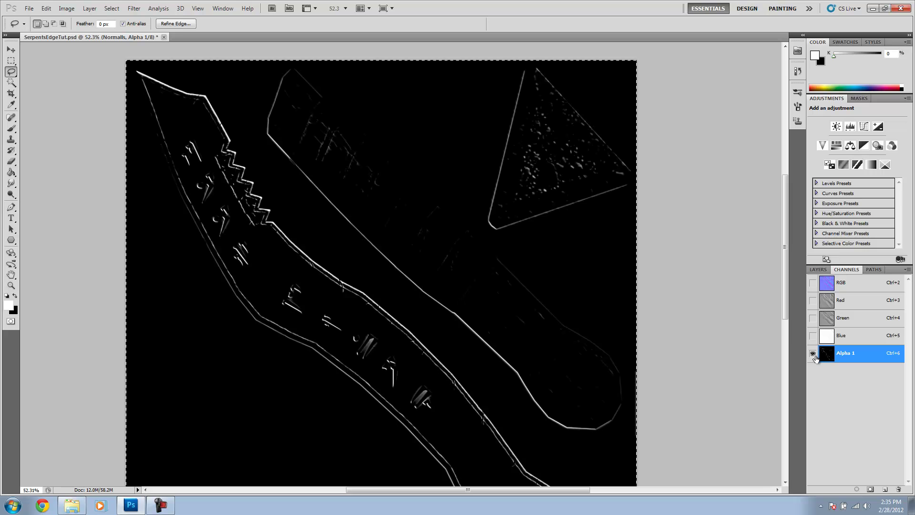
{"action": "left_click", "coordinate": [812, 282]}
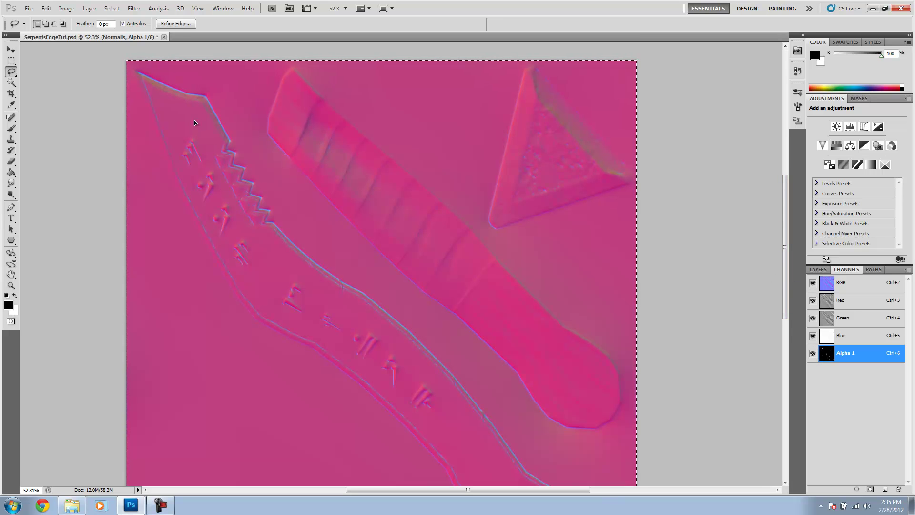
{"action": "left_click", "coordinate": [818, 270]}
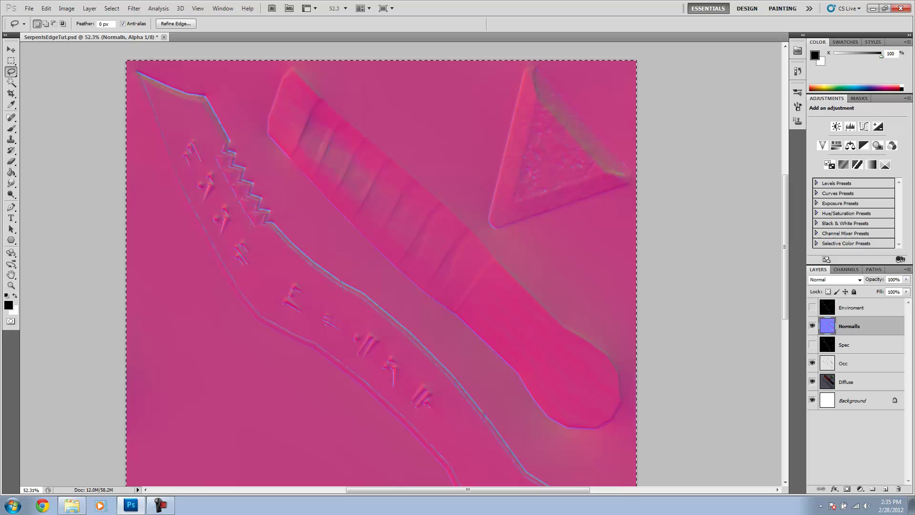
{"action": "left_click", "coordinate": [28, 9]}
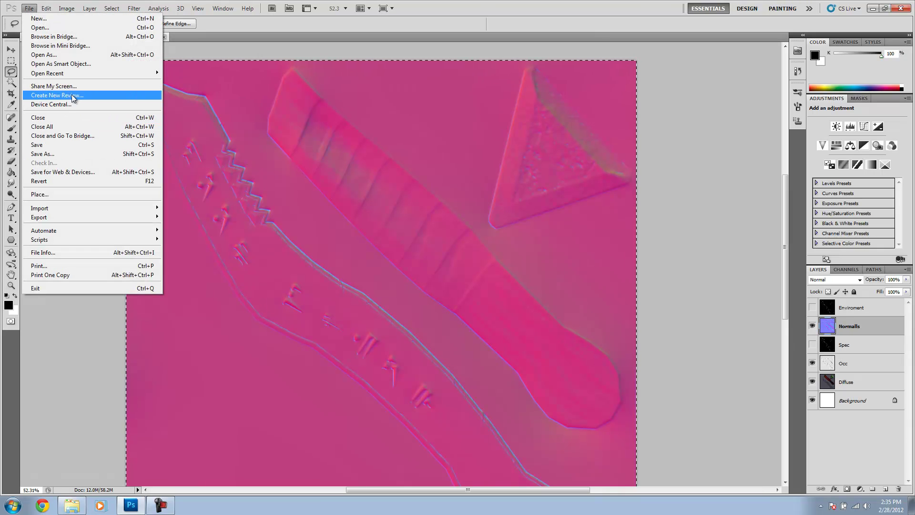
Save a D3D/DDS copy named SerpentsEdge_Normal, replacing Enviroment in the reused name.
{"action": "left_click", "coordinate": [72, 154]}
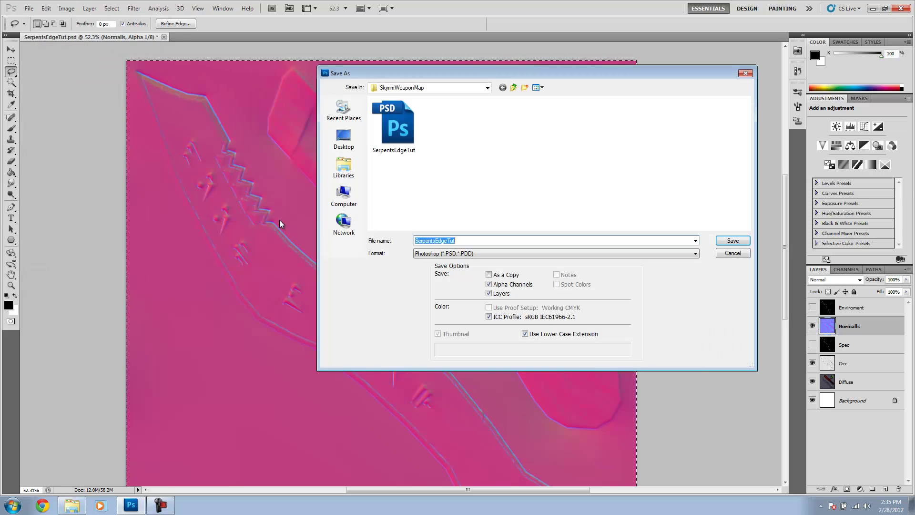
{"action": "left_click", "coordinate": [481, 254]}
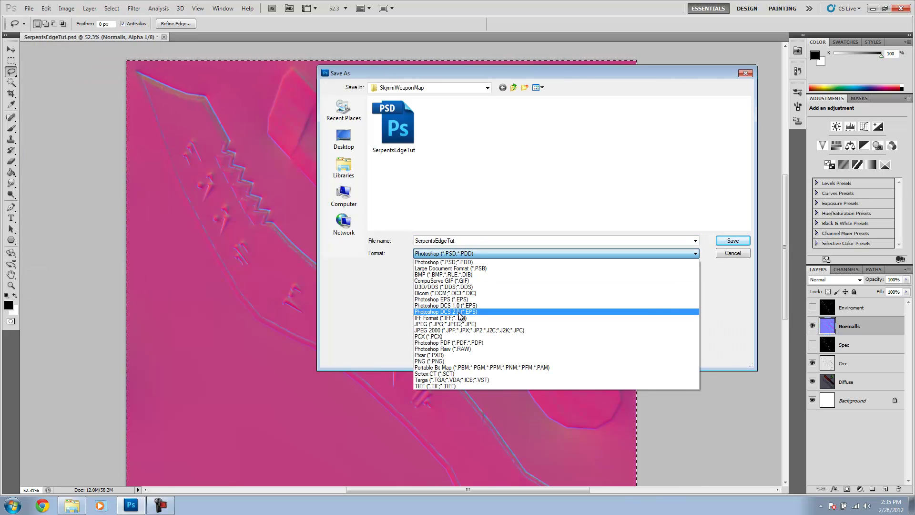
{"action": "left_click", "coordinate": [473, 286]}
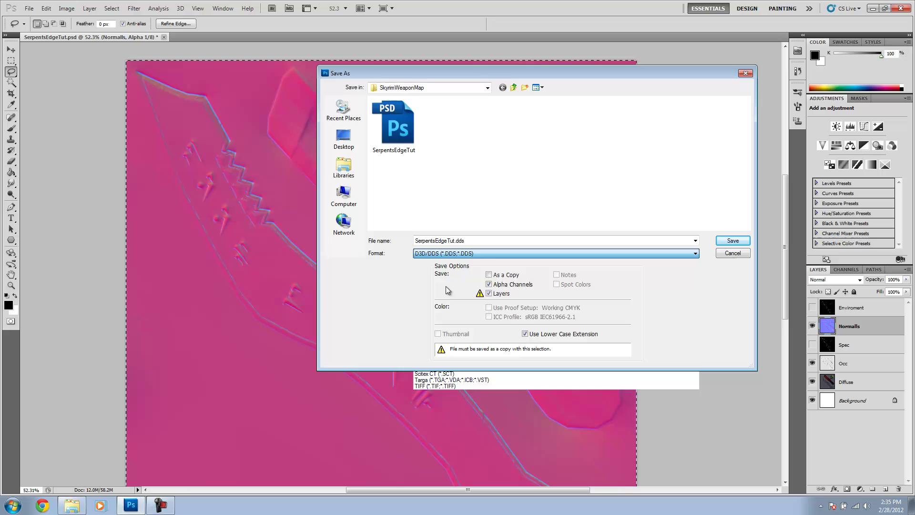
{"action": "left_click", "coordinate": [443, 124]}
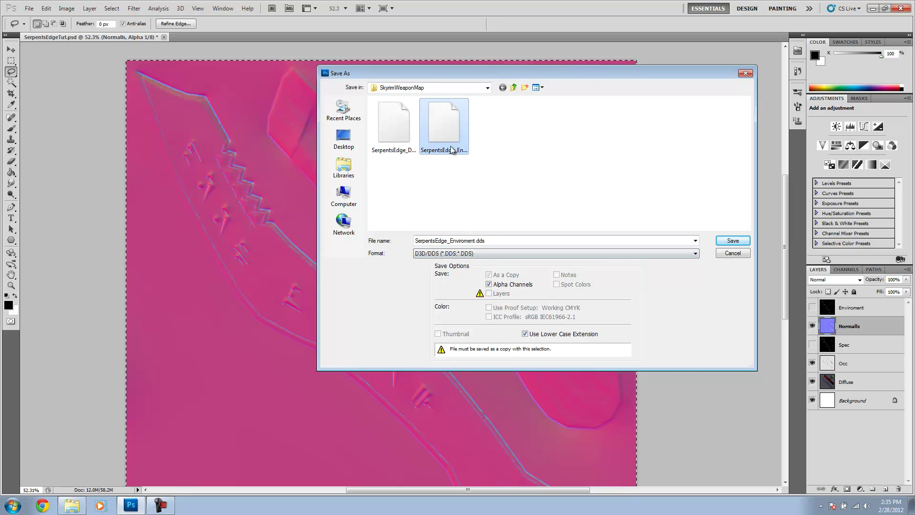
{"action": "left_click", "coordinate": [496, 241]}
{"action": "left_click", "coordinate": [491, 241]}
{"action": "left_click_drag", "start_coordinate": [486, 241], "coordinate": [449, 240]}
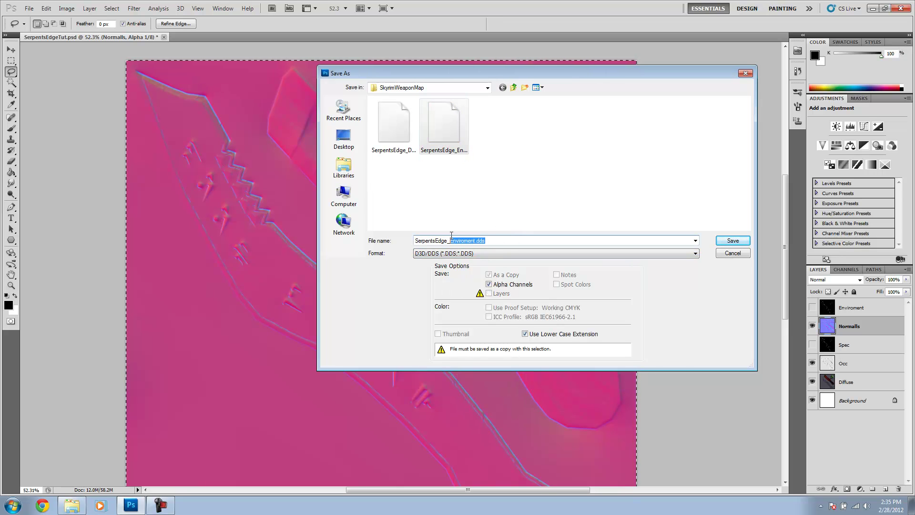
{"action": "key", "text": "BackSpace"}
{"action": "type", "text": "Normal"}
{"action": "key", "text": "Return"}
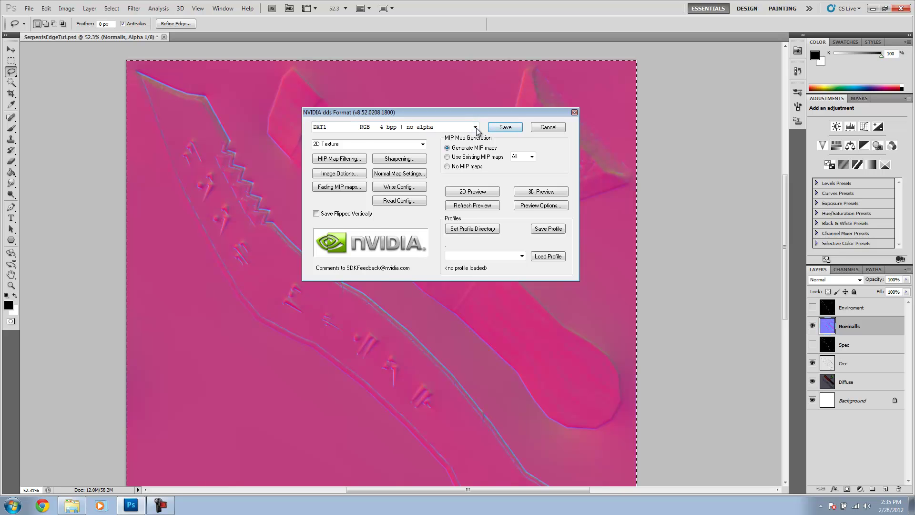
Export it with DXT5 interpolated alpha compression, then minimize Photoshop.
{"action": "left_click", "coordinate": [475, 127]}
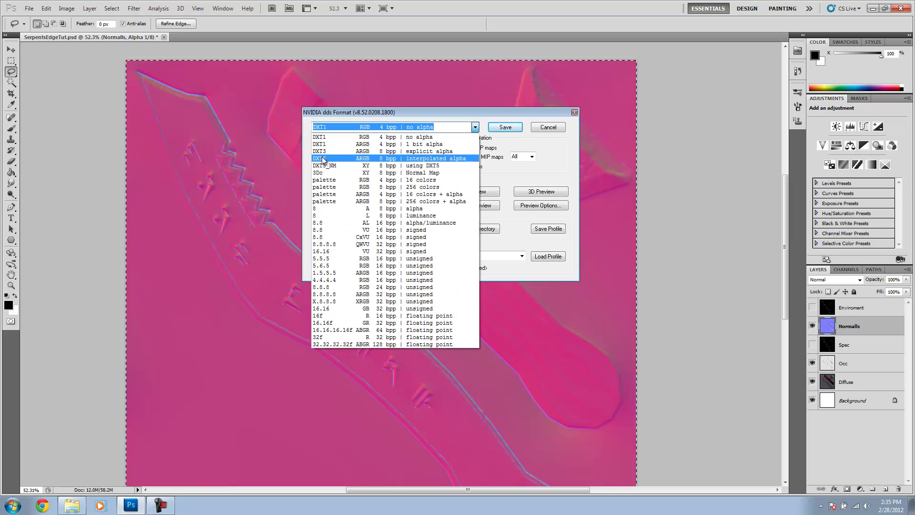
{"action": "left_click", "coordinate": [416, 159]}
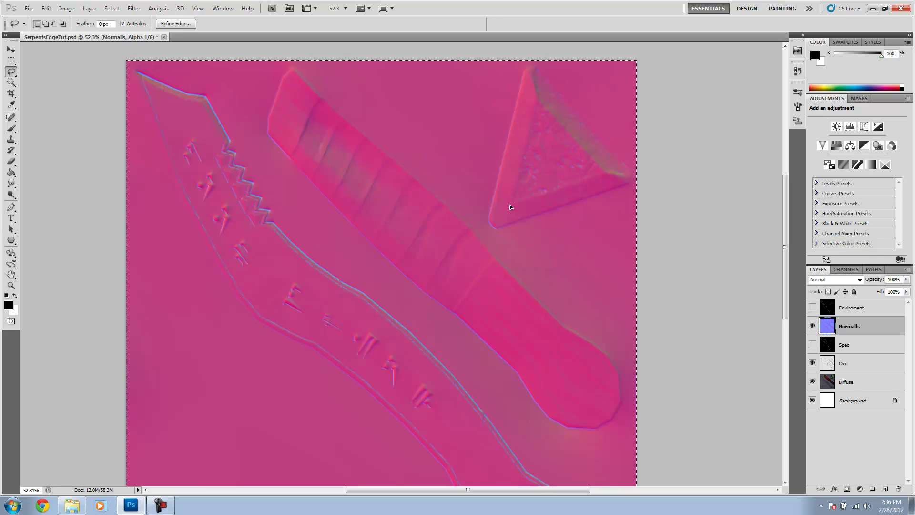
{"action": "left_click", "coordinate": [873, 9]}
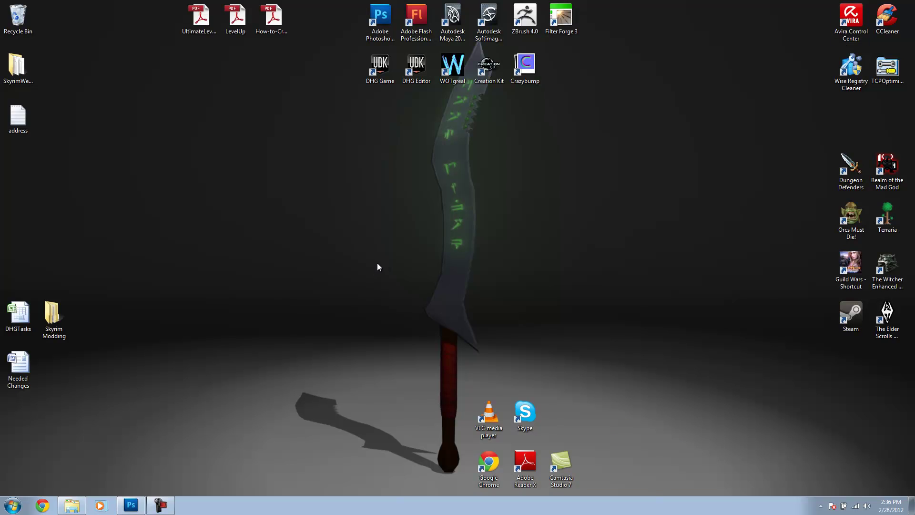